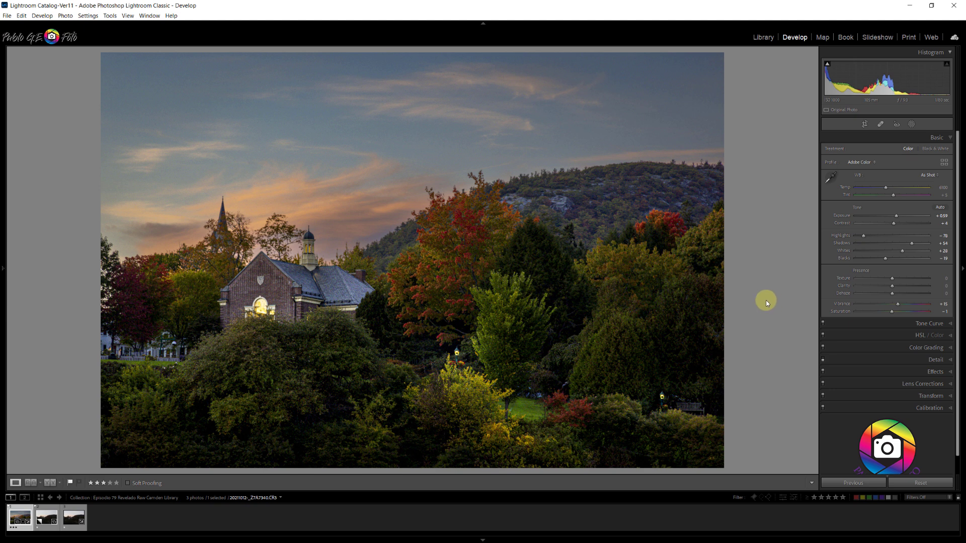
# On the unedited virtual copy, set Highlights to -54, Shadows to +77, Whites to +10 and Blacks to -10.
pyautogui.click(50, 508)
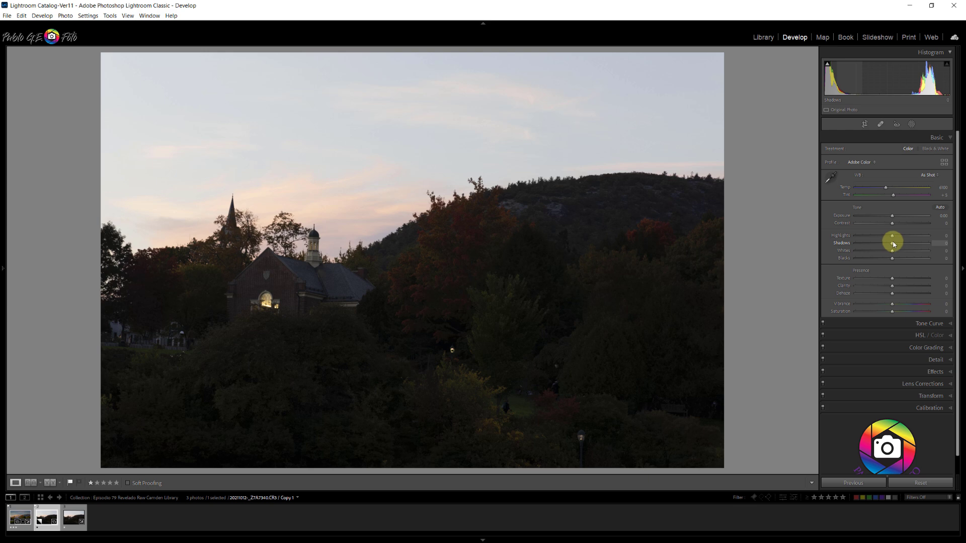
pyautogui.moveTo(890, 245); pyautogui.dragTo(920, 244)
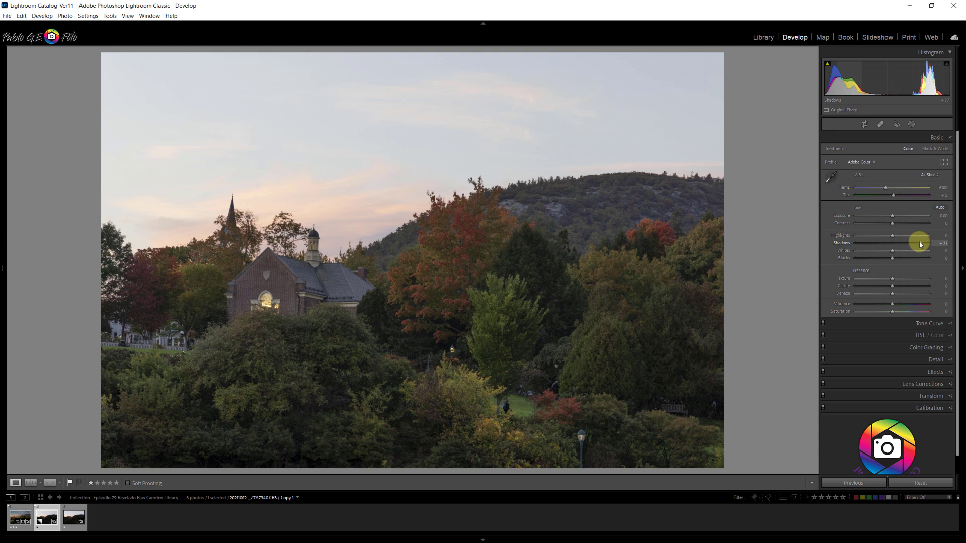
pyautogui.moveTo(892, 235); pyautogui.dragTo(888, 258)
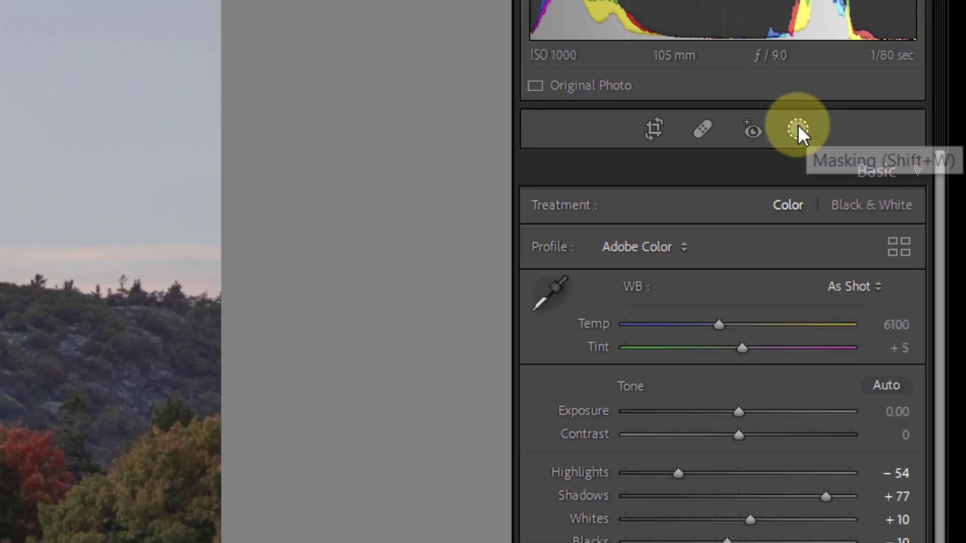
# Create a Select Sky mask and invert it so that it covers the landscape below the sky.
pyautogui.click(912, 125)
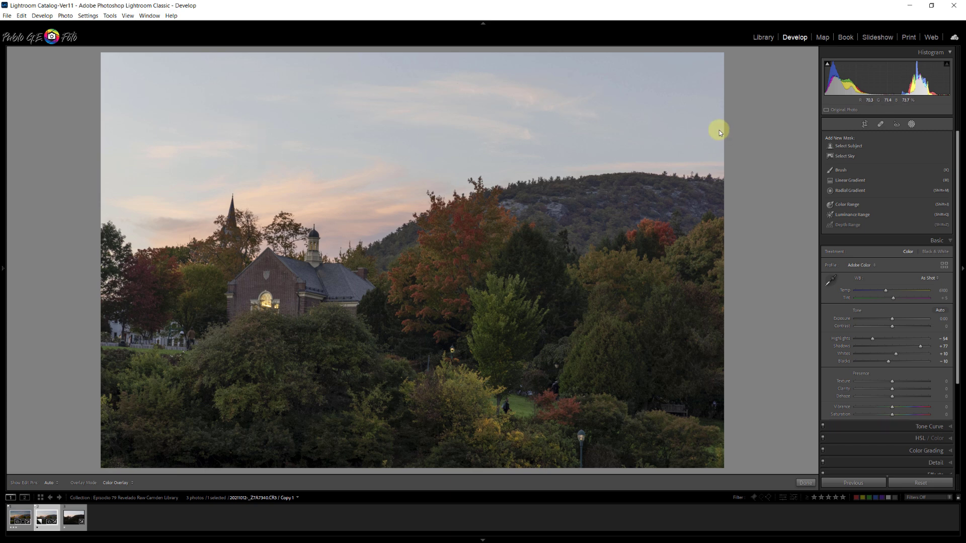
pyautogui.click(845, 156)
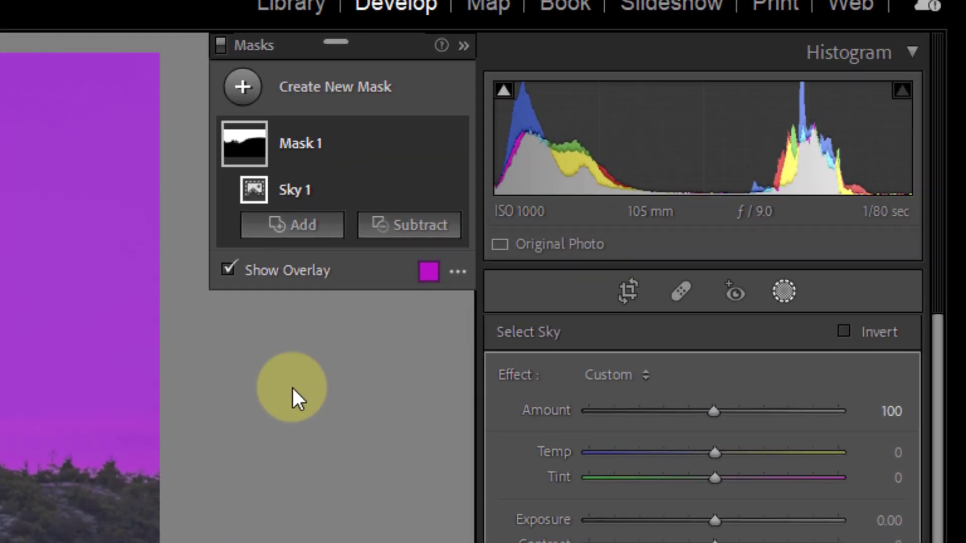
pyautogui.moveTo(381, 192)
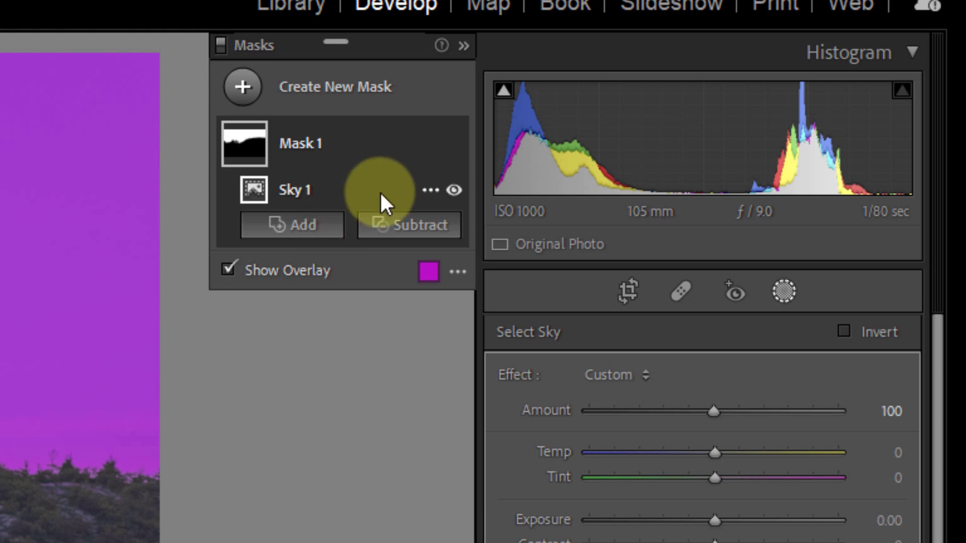
pyautogui.click(425, 189)
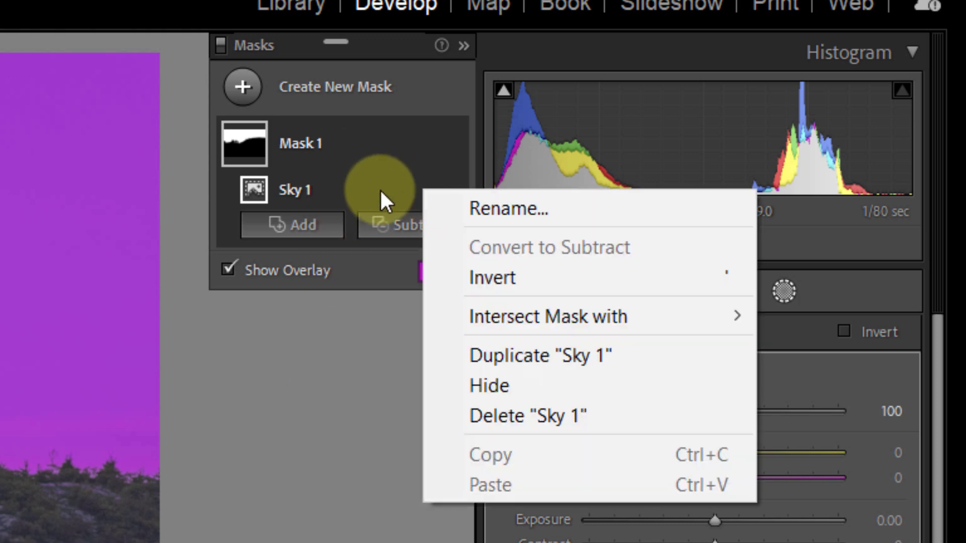
pyautogui.press("'")
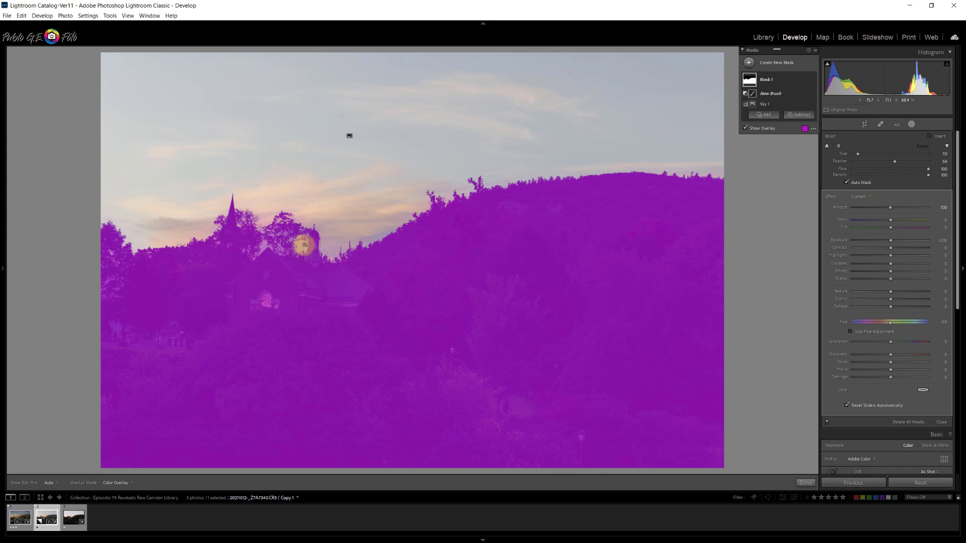
# Refine the inverted sky mask with an Auto Mask brush beside the library's cupola, and hide the mask overlay.
pyautogui.click(300, 246)
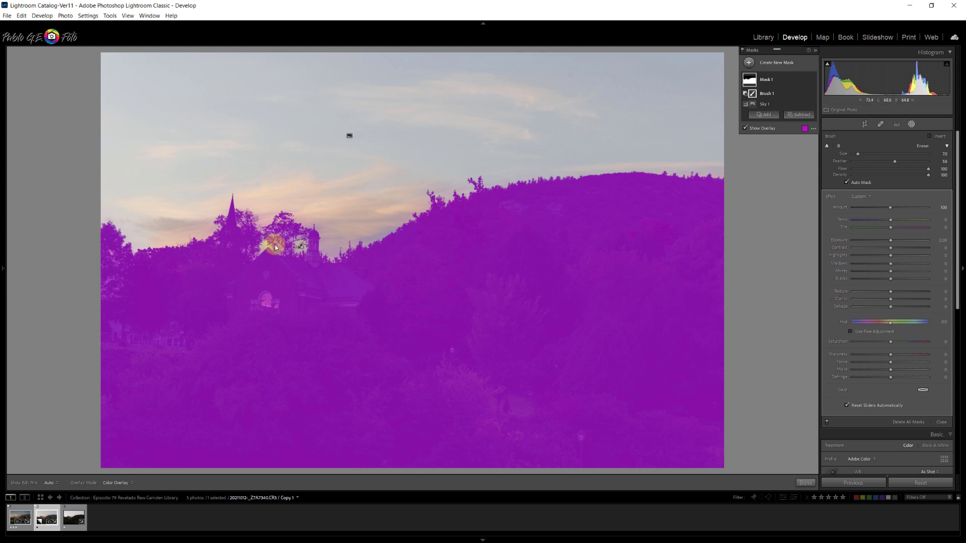
pyautogui.scroll(5, 265, 246)
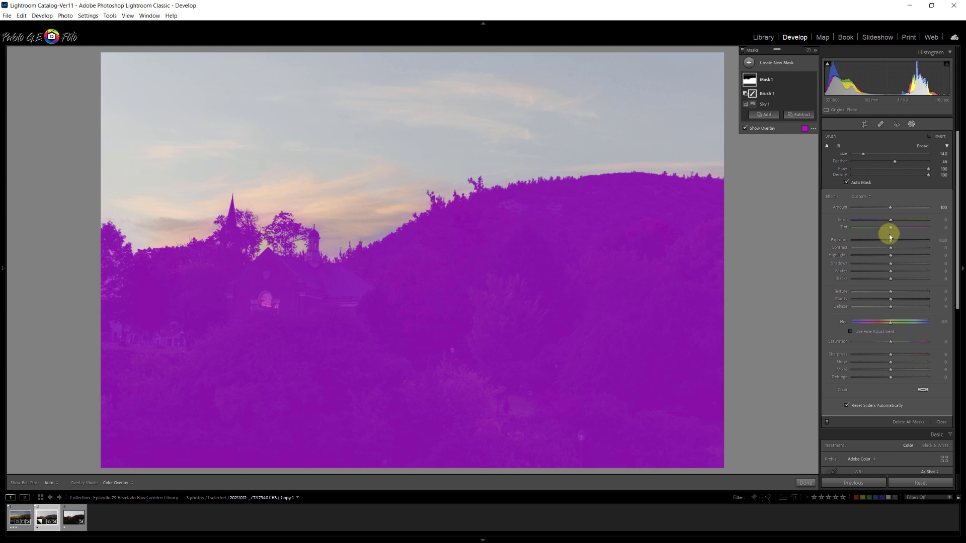
pyautogui.press('o')
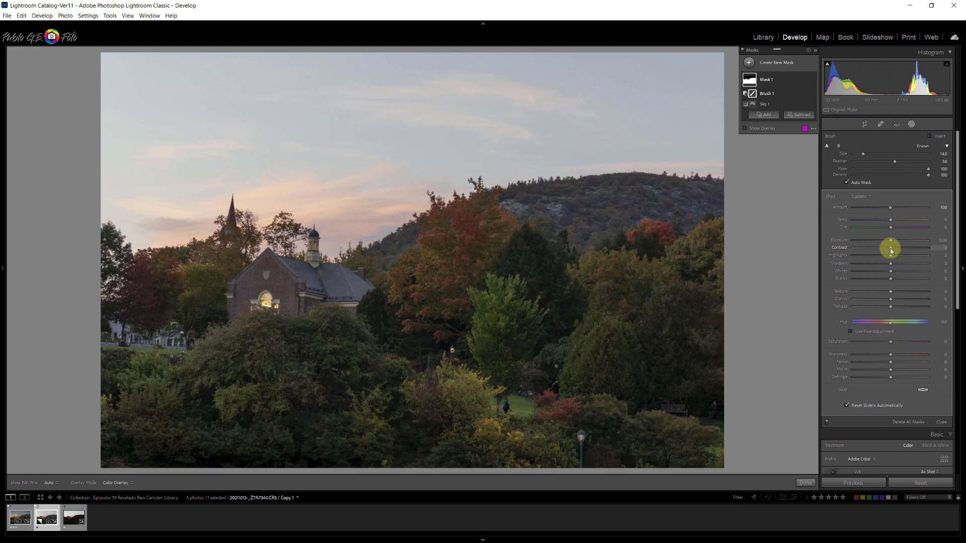
# Set the foreground mask to Exposure 0.42, Contrast 16, Blacks -15, Texture 20, Clarity 16 and Saturation 33, and compare it off and on.
pyautogui.moveTo(896, 250); pyautogui.dragTo(895, 241)
pyautogui.moveTo(891, 280); pyautogui.dragTo(896, 297)
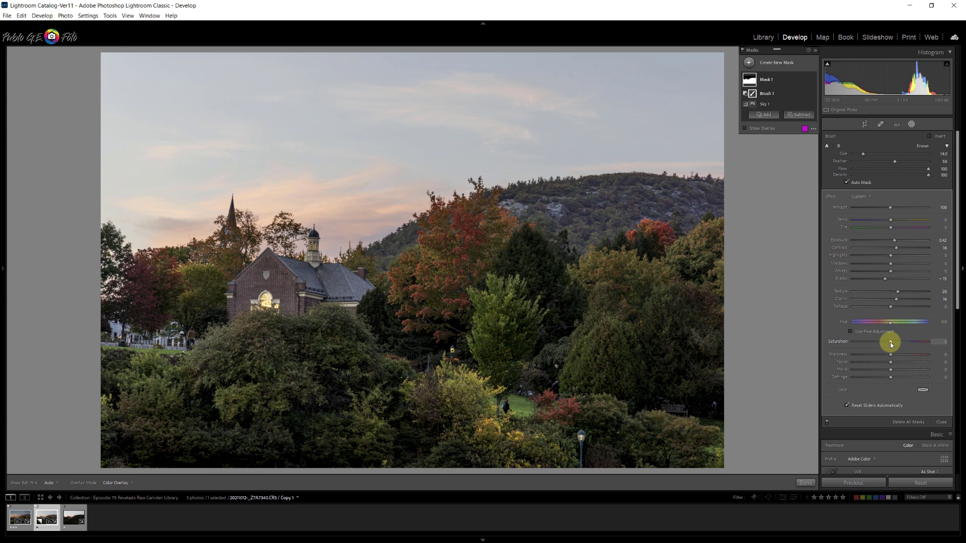
pyautogui.moveTo(891, 344); pyautogui.dragTo(903, 345)
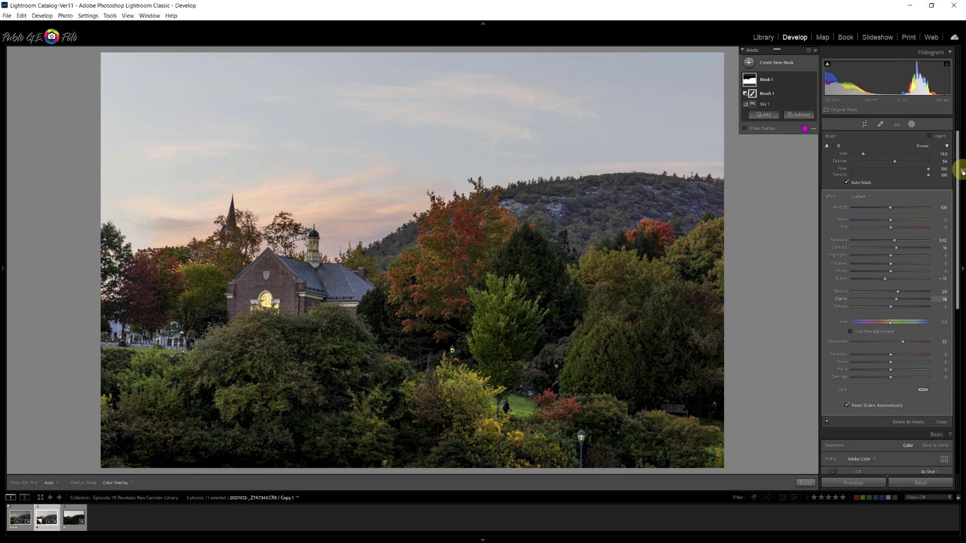
pyautogui.click(814, 80)
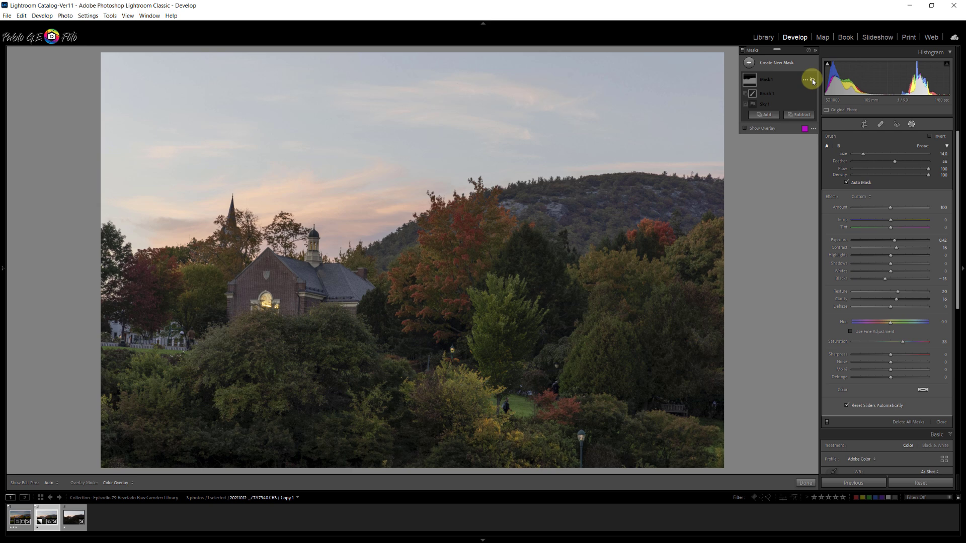
pyautogui.click(812, 79)
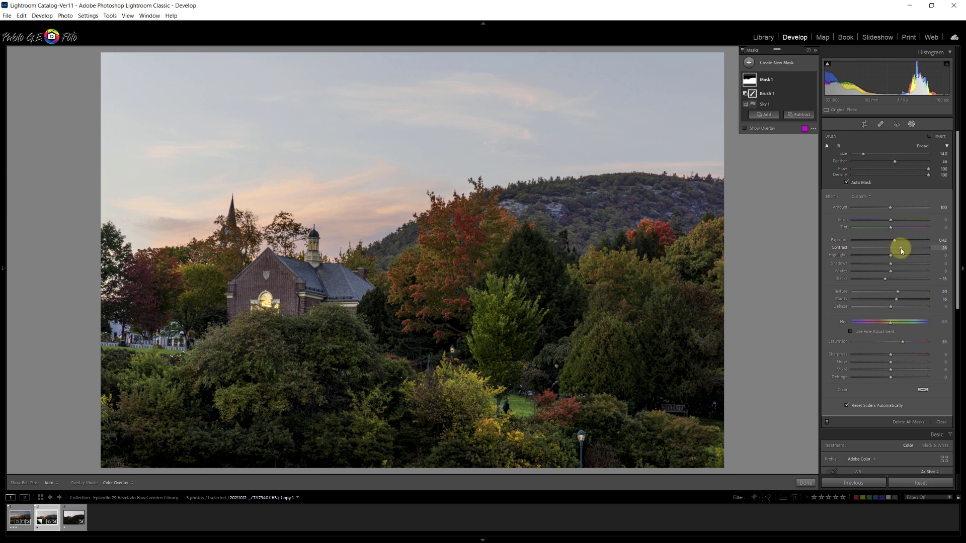
# Increase the foreground mask's Contrast, Texture and Saturation slightly, fine-tune its Blacks, and finish masking.
pyautogui.moveTo(901, 250); pyautogui.dragTo(900, 250)
pyautogui.click(889, 279)
pyautogui.moveTo(898, 291); pyautogui.dragTo(903, 292)
pyautogui.moveTo(901, 341); pyautogui.dragTo(905, 342)
pyautogui.click(804, 483)
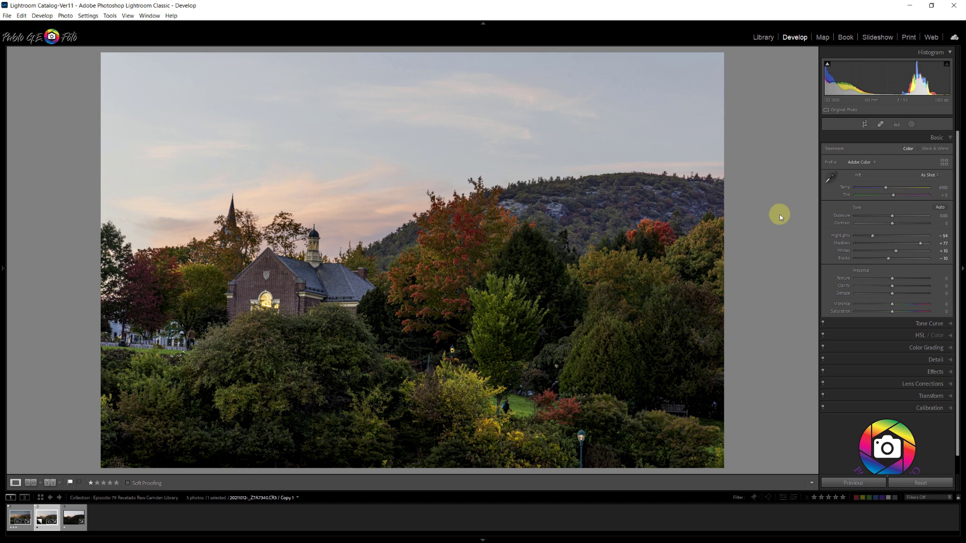
# Apply the Blue Drama preset from the Adaptive Sky presets to the photo.
pyautogui.press('F7')
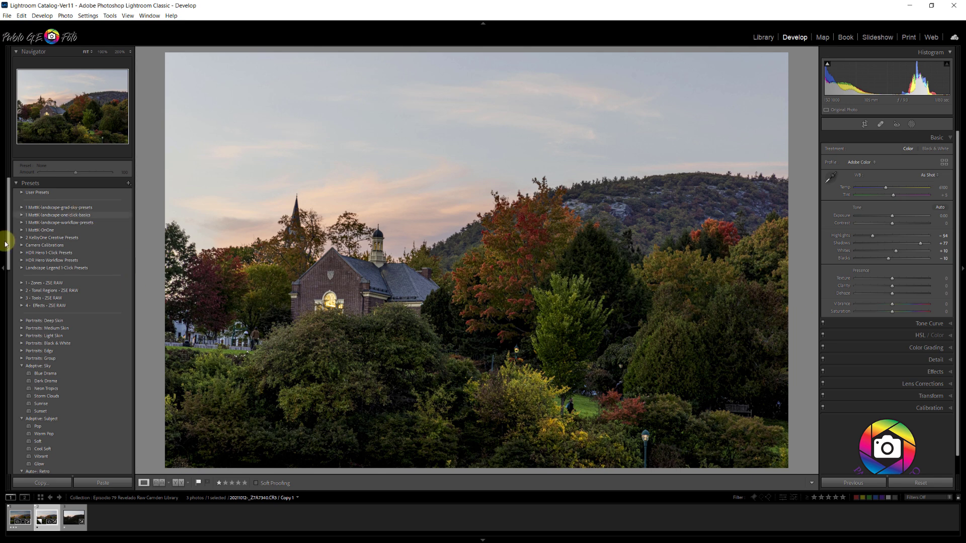
pyautogui.moveTo(9, 220); pyautogui.dragTo(8, 265)
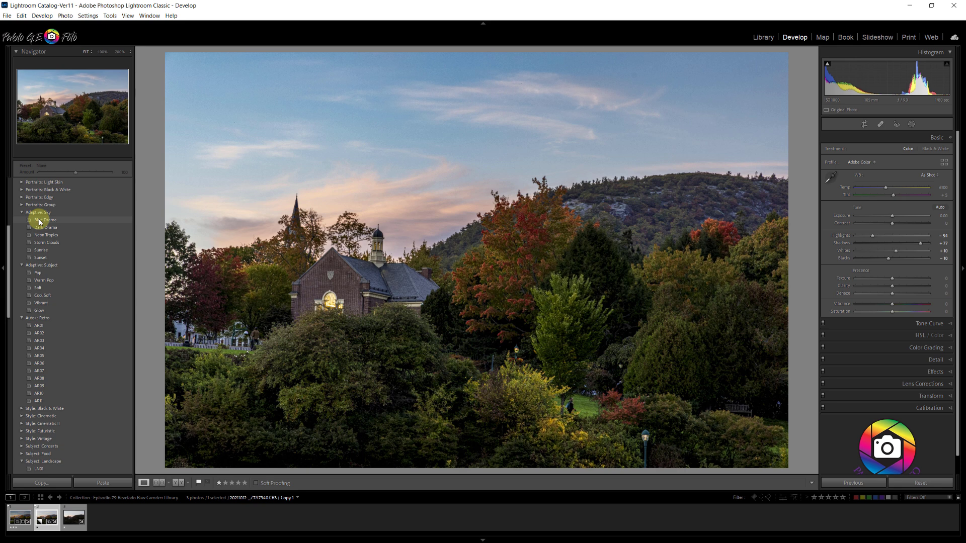
pyautogui.click(40, 221)
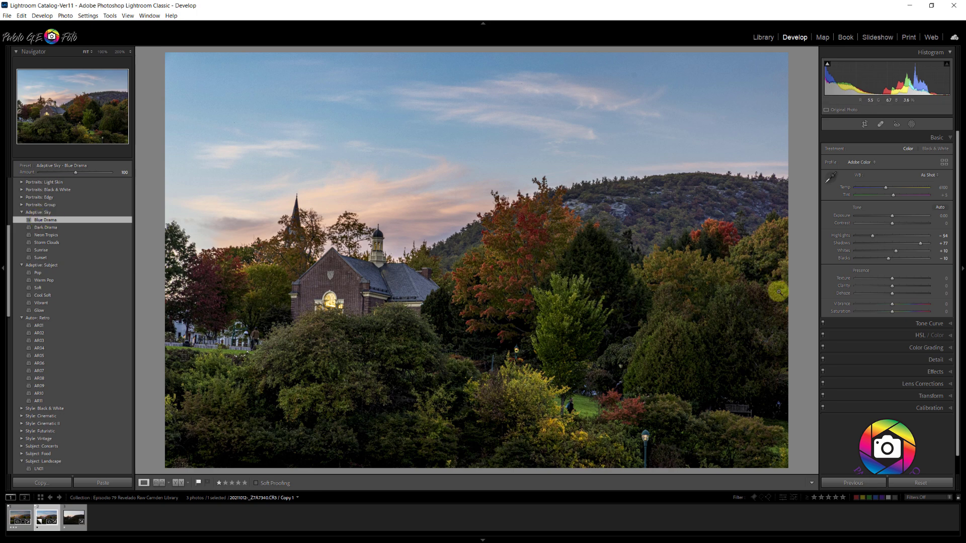
# Adjust the Blue Drama sky mask to Exposure -0.54, Highlights -4, Clarity 47 and Dehaze 36.
pyautogui.click(912, 124)
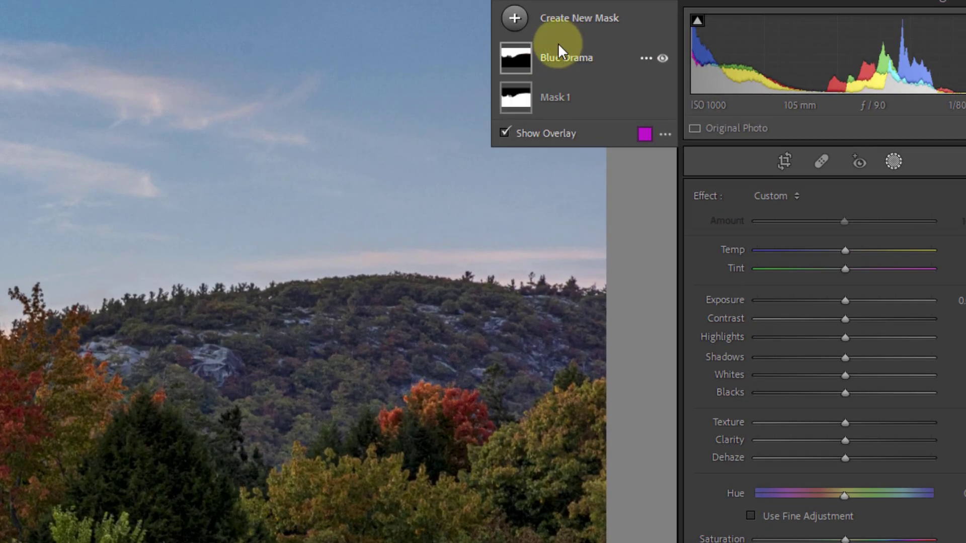
pyautogui.click(596, 60)
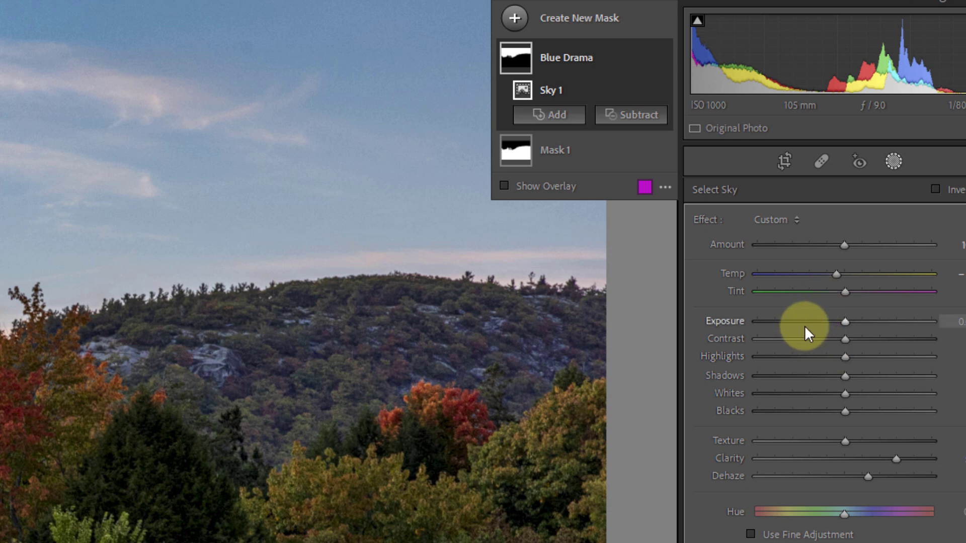
pyautogui.moveTo(845, 321); pyautogui.dragTo(841, 322)
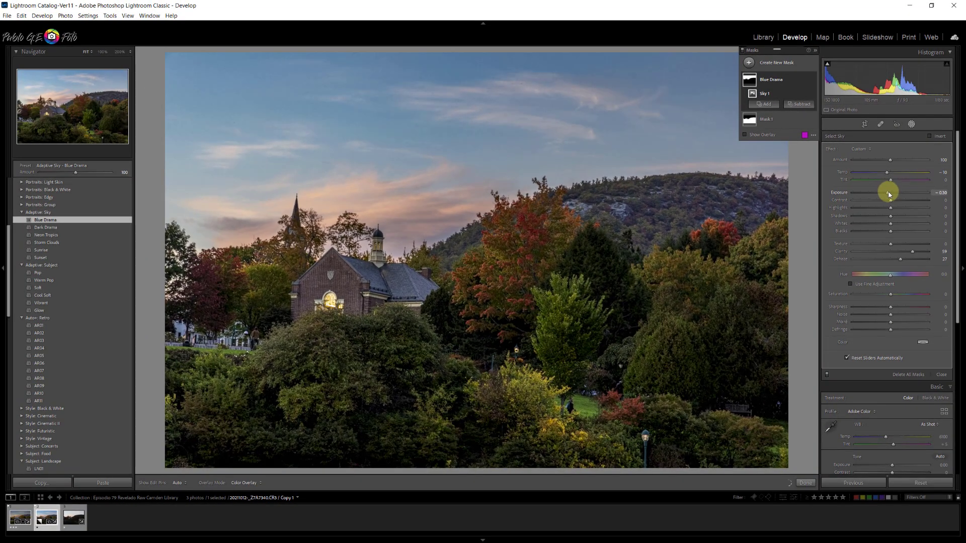
pyautogui.moveTo(888, 194); pyautogui.dragTo(888, 194)
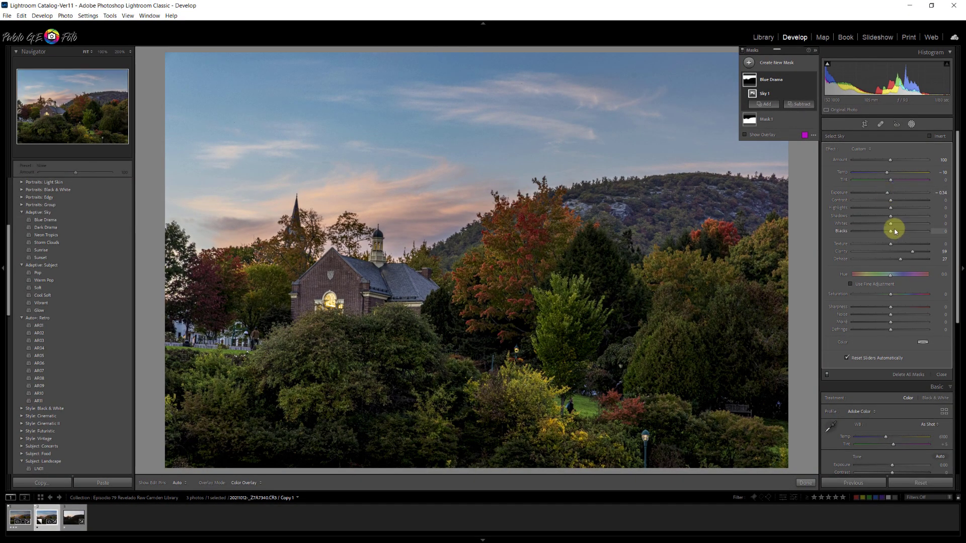
pyautogui.moveTo(890, 209); pyautogui.dragTo(889, 210)
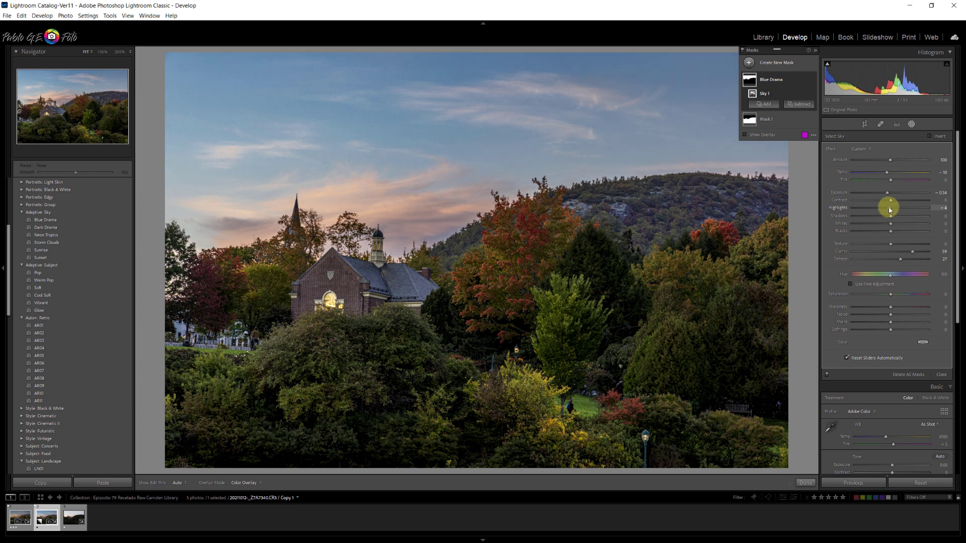
pyautogui.moveTo(908, 250)
pyautogui.mouseDown()
pyautogui.moveTo(889, 260)
pyautogui.moveTo(904, 262)
pyautogui.mouseUp()
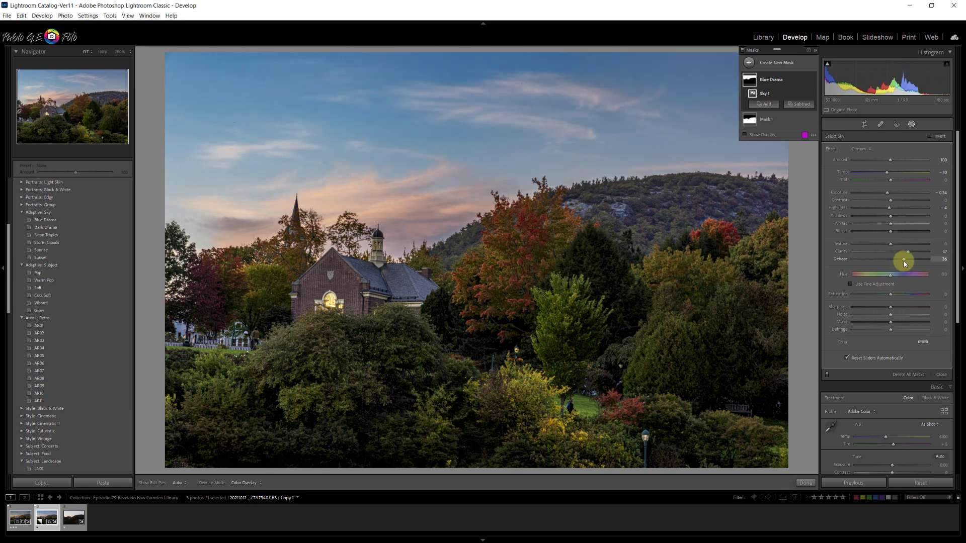
# Compare the photo with the Blue Drama mask off and on, and close masking to compare it with the unedited version.
pyautogui.moveTo(808, 81)
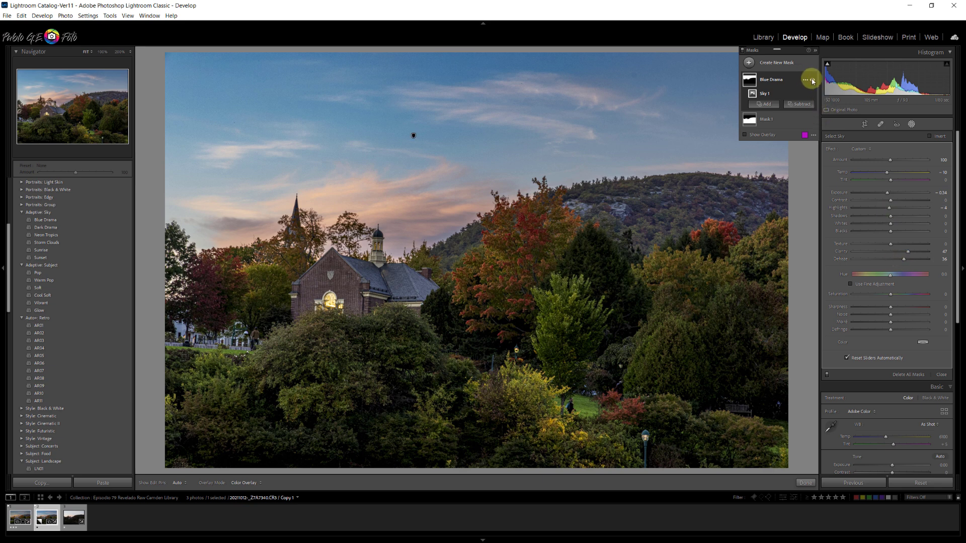
pyautogui.click(813, 81)
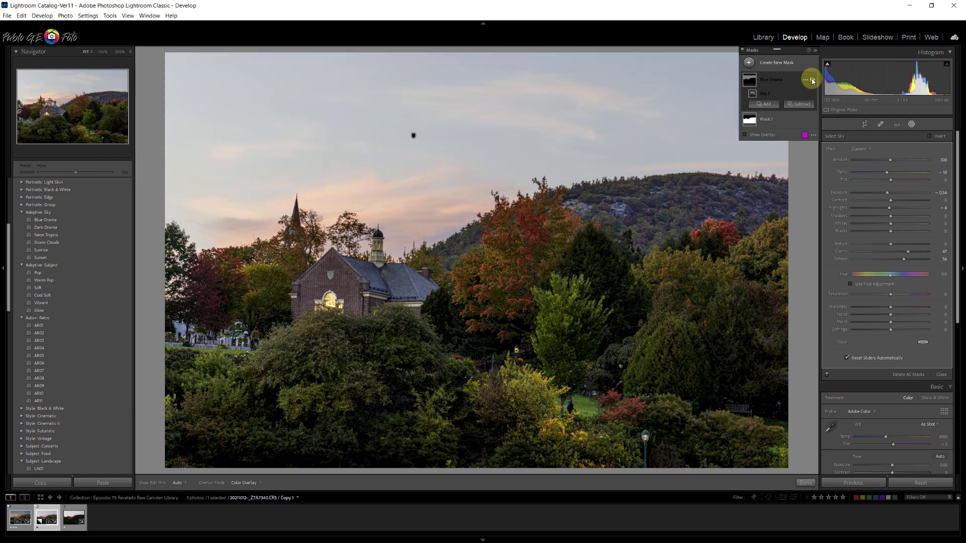
pyautogui.click(813, 81)
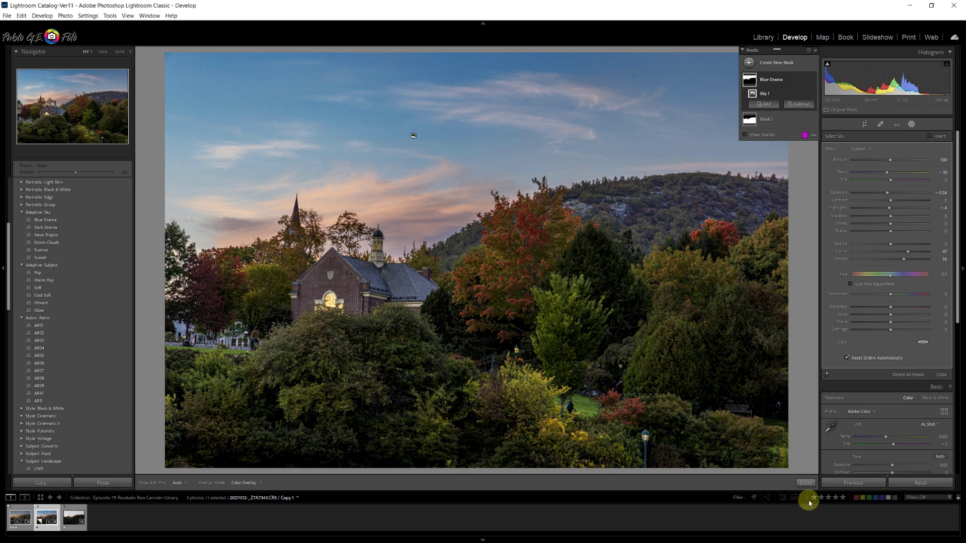
pyautogui.click(805, 483)
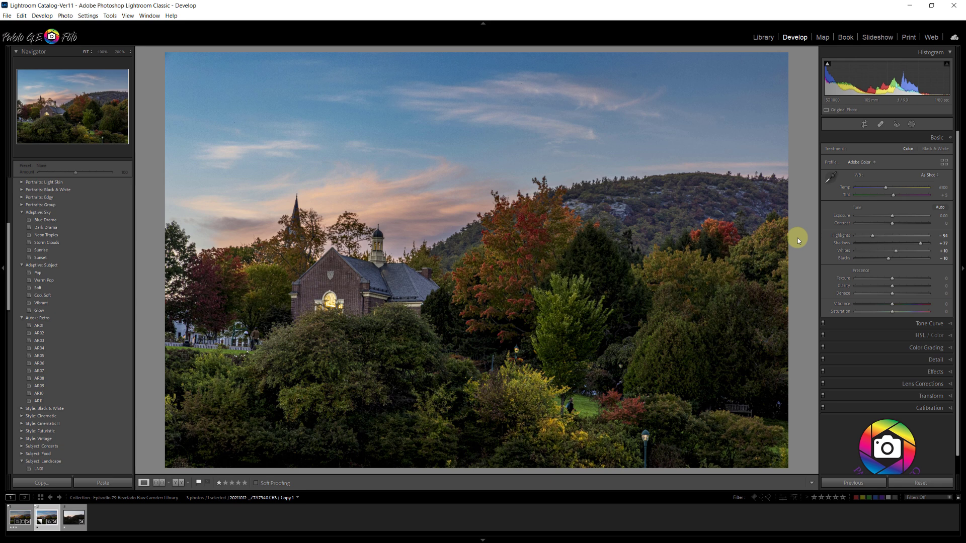
pyautogui.press('\\')
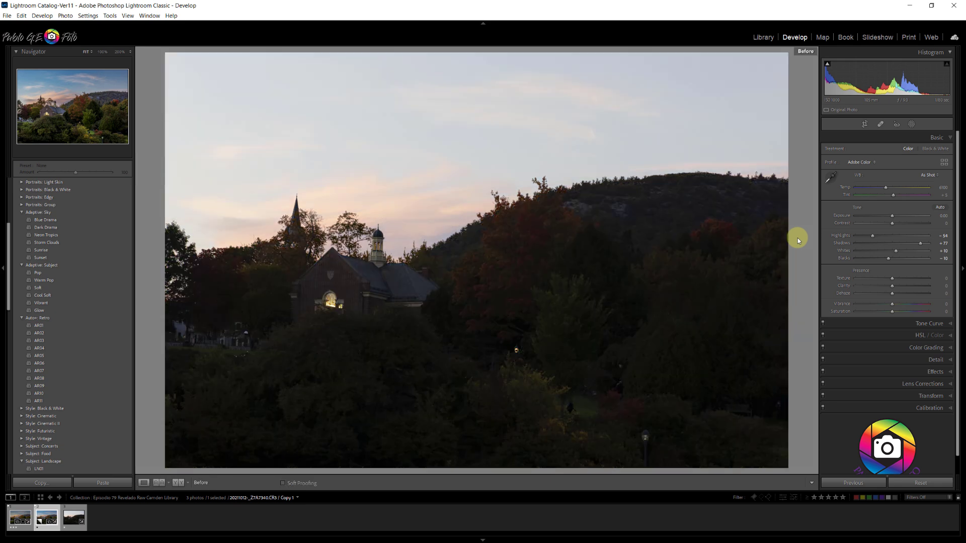
pyautogui.press('\\')
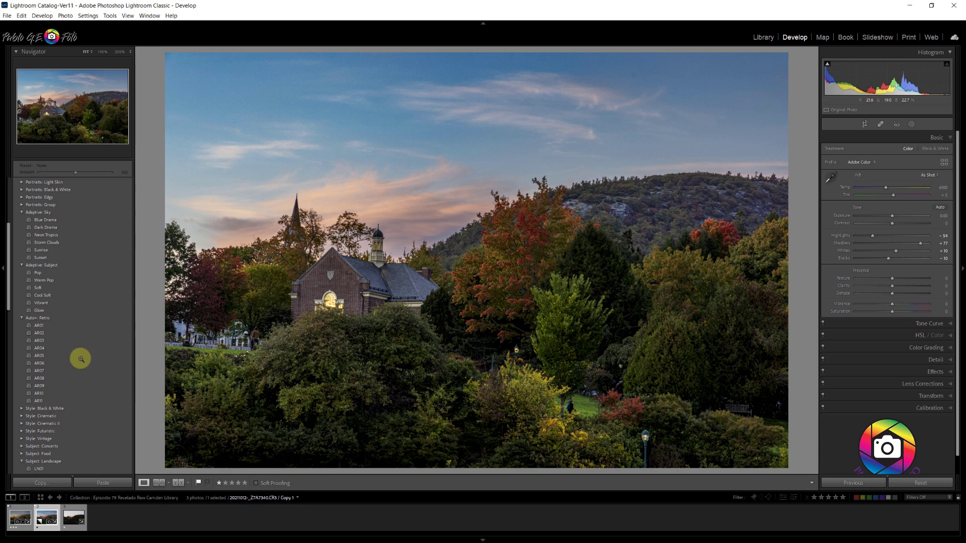
# Set the Blue Primary Saturation in the camera calibration to +77.
pyautogui.click(4, 270)
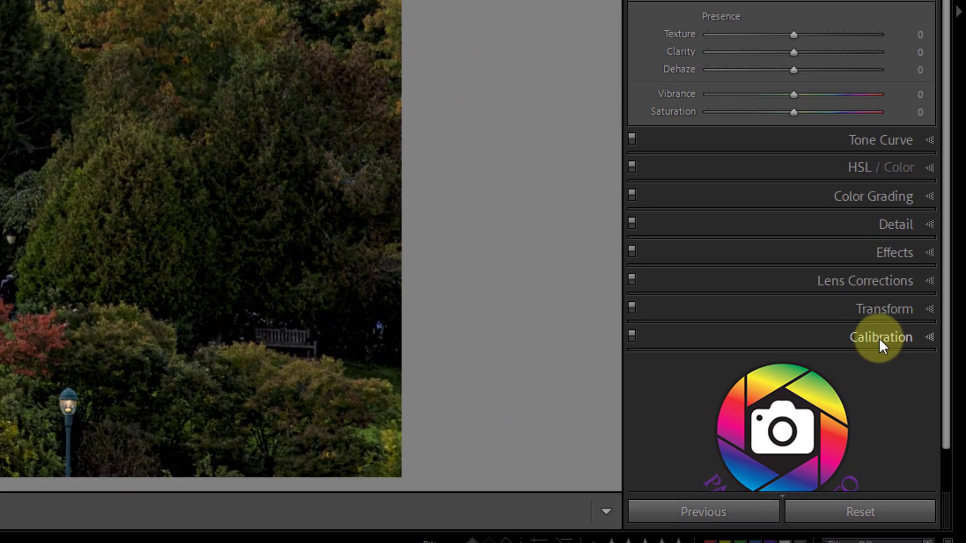
pyautogui.click(897, 364)
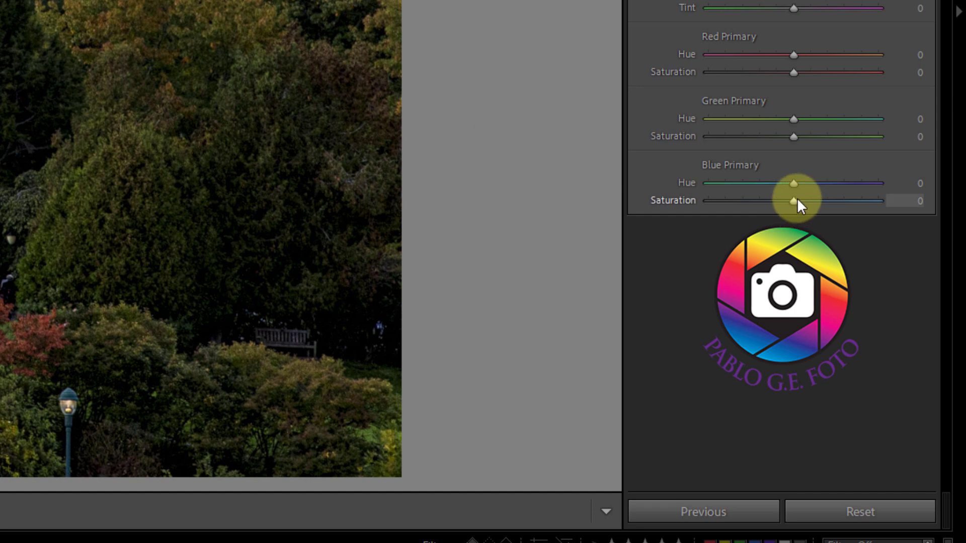
pyautogui.moveTo(793, 201); pyautogui.dragTo(900, 199)
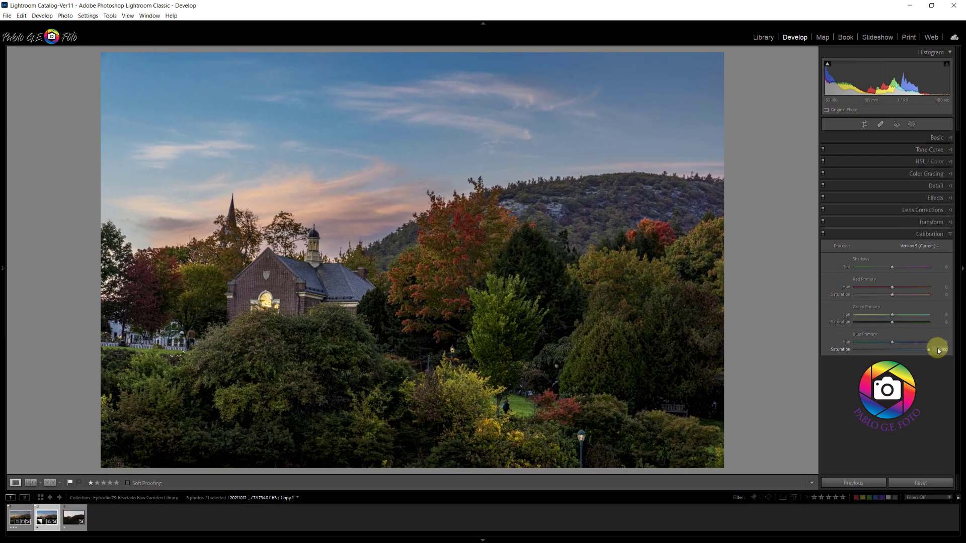
pyautogui.moveTo(893, 347); pyautogui.dragTo(920, 355)
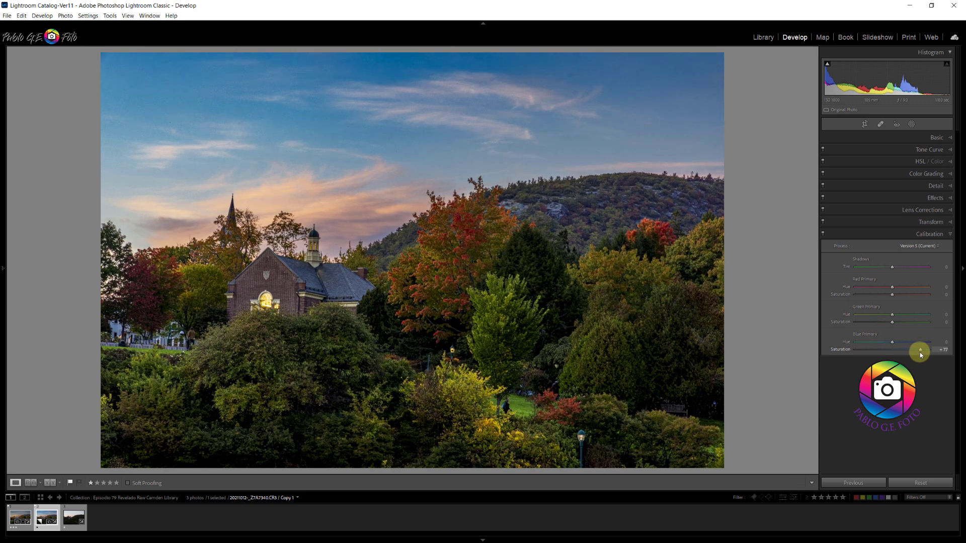
# Set the calibration's Blue Primary Saturation to +37 and reduce the sky's Blue saturation in HSL to -13.
pyautogui.moveTo(893, 355); pyautogui.dragTo(908, 355)
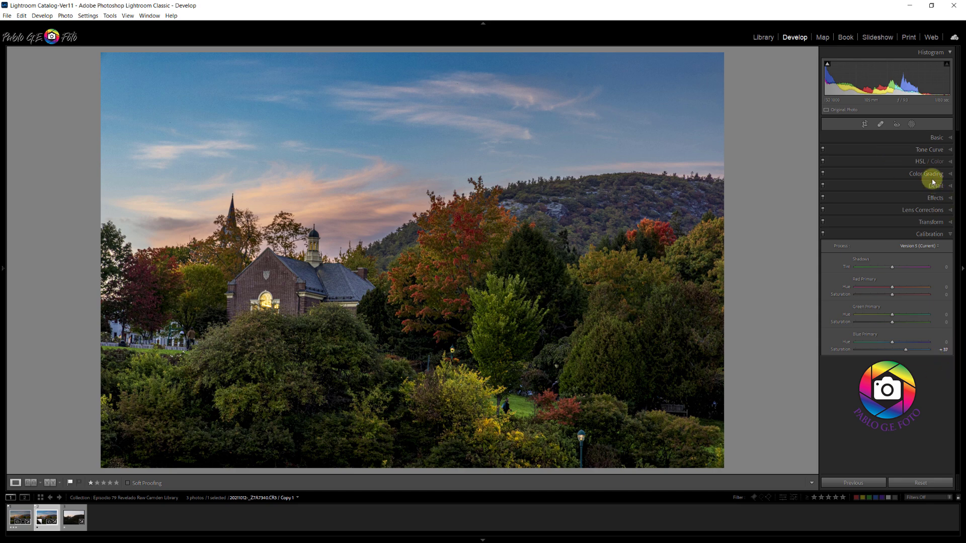
pyautogui.click(920, 161)
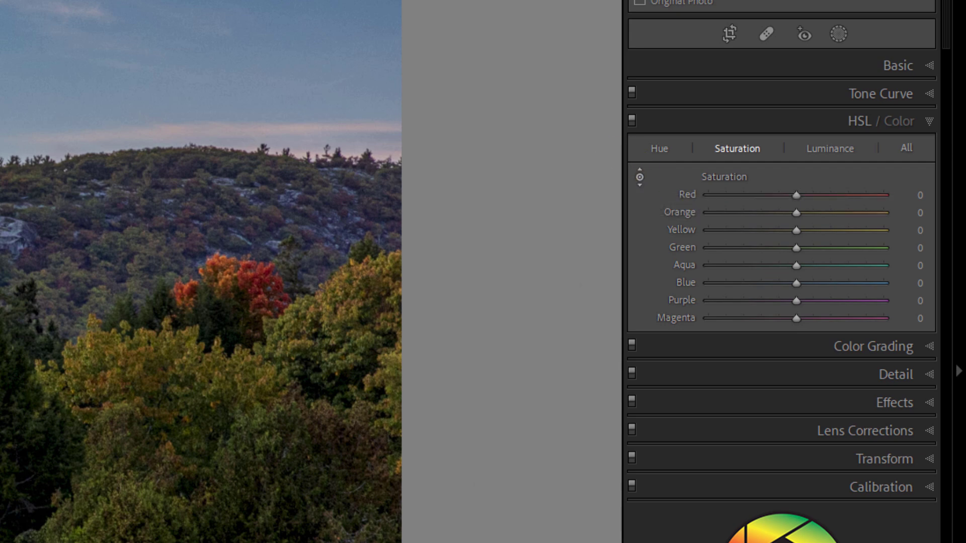
pyautogui.moveTo(671, 70); pyautogui.dragTo(671, 88)
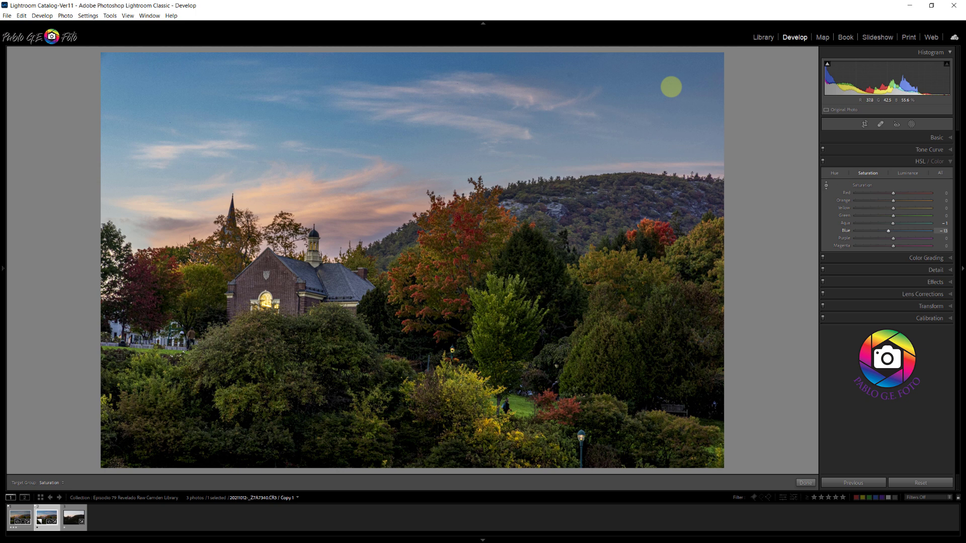
# Raise the Red and Yellow luminance in HSL to about +18 and compare the photo with the color adjustments off and on.
pyautogui.click(911, 175)
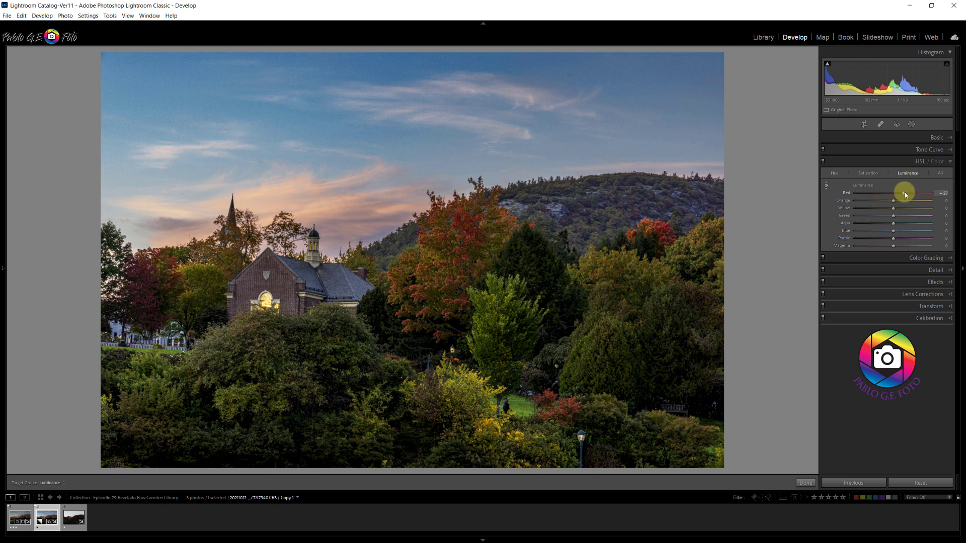
pyautogui.moveTo(902, 193); pyautogui.dragTo(900, 209)
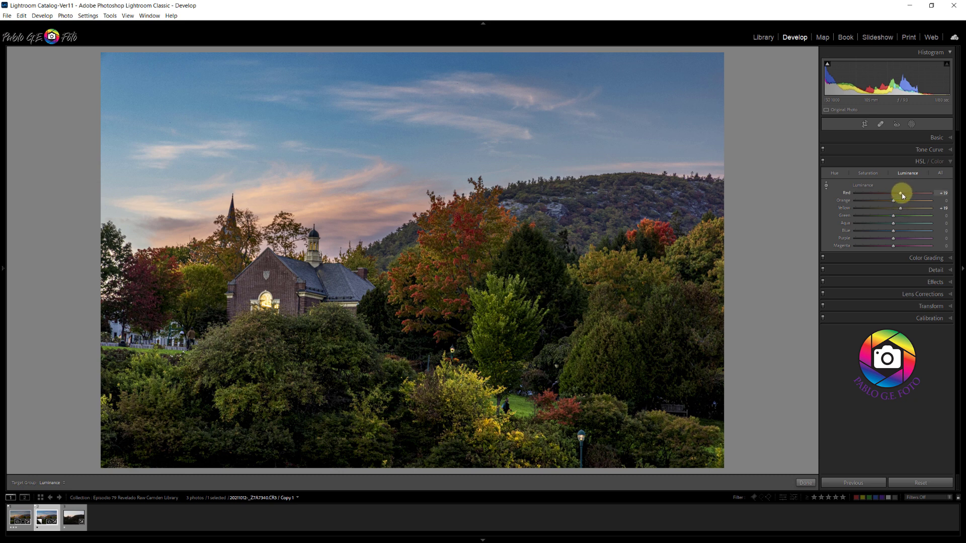
pyautogui.click(823, 164)
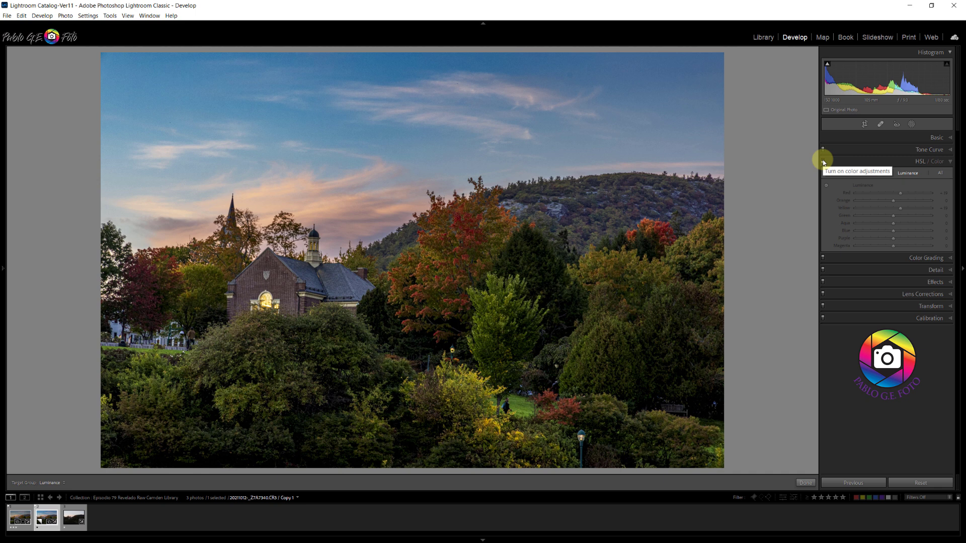
pyautogui.click(824, 162)
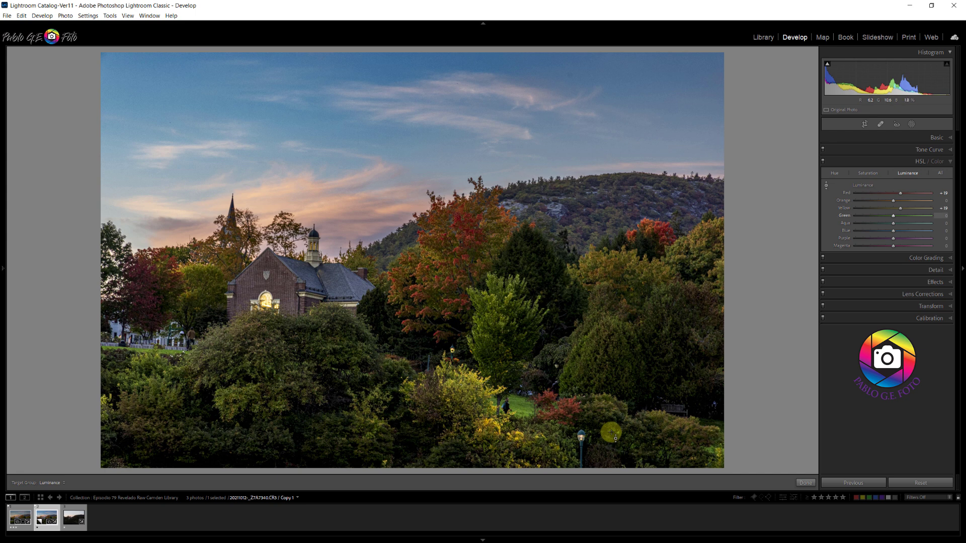
# Heal away the foreground lamppost and the person walking on the lawn, sampling the neighboring grass to replace the person.
pyautogui.click(880, 124)
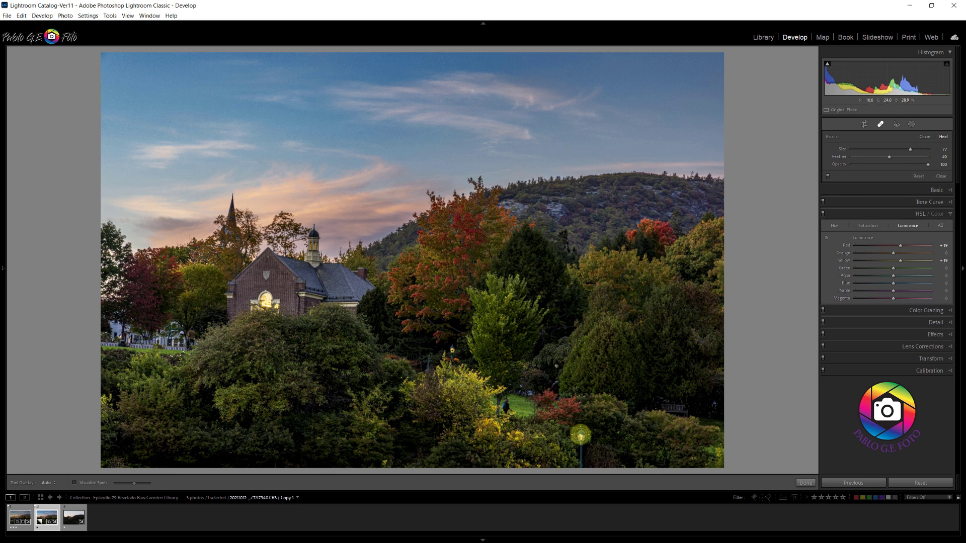
pyautogui.moveTo(580, 436); pyautogui.dragTo(581, 464)
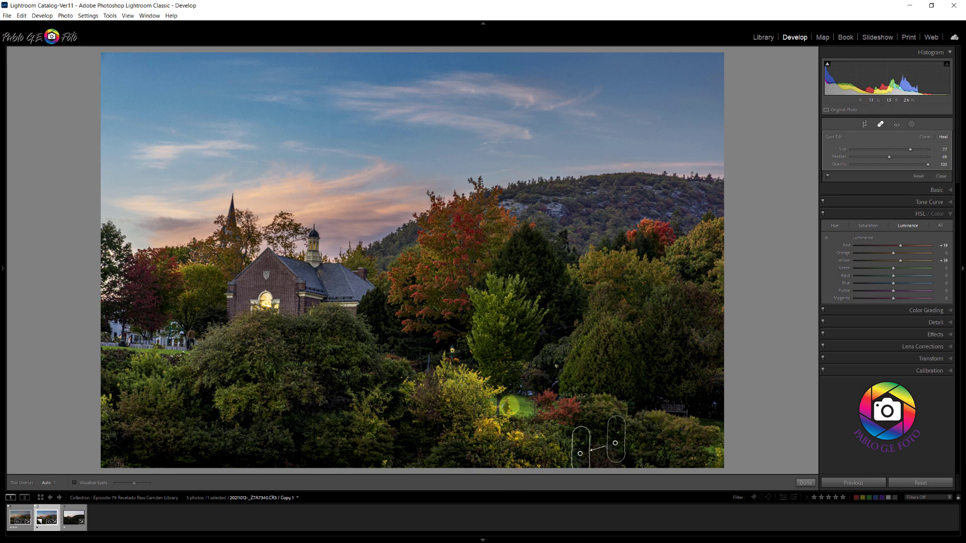
pyautogui.press('z')
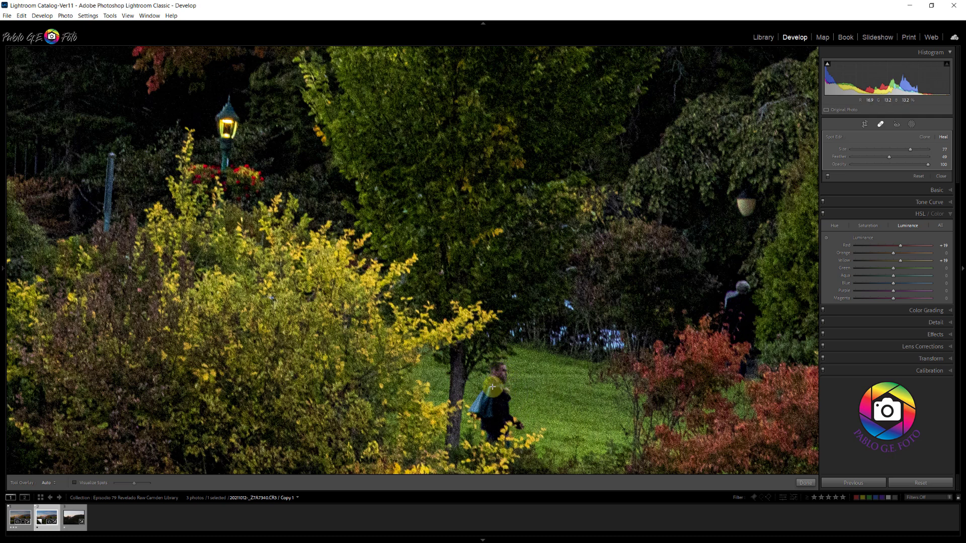
pyautogui.moveTo(501, 370)
pyautogui.mouseDown()
pyautogui.moveTo(478, 400)
pyautogui.moveTo(500, 433)
pyautogui.moveTo(496, 403)
pyautogui.moveTo(516, 425)
pyautogui.moveTo(506, 394)
pyautogui.mouseUp()
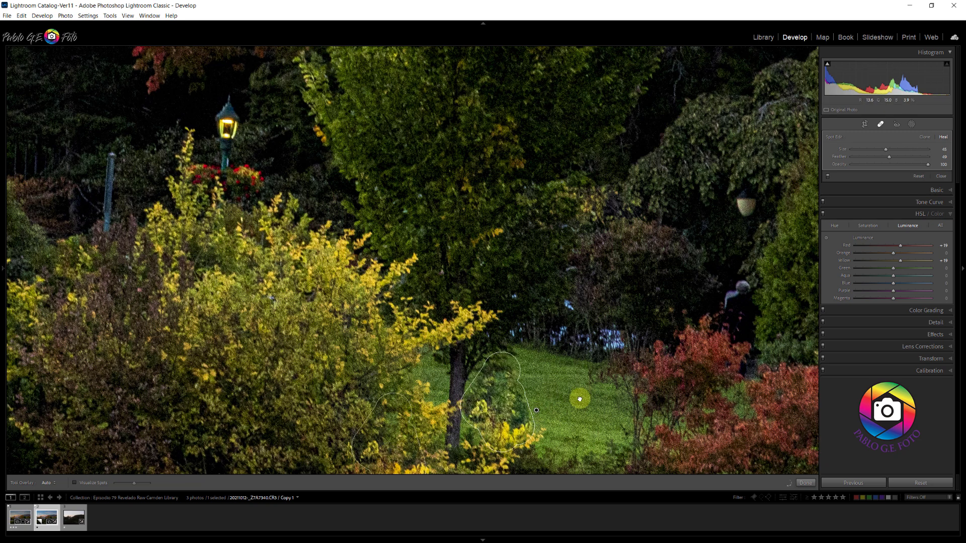
pyautogui.moveTo(571, 400); pyautogui.dragTo(571, 399)
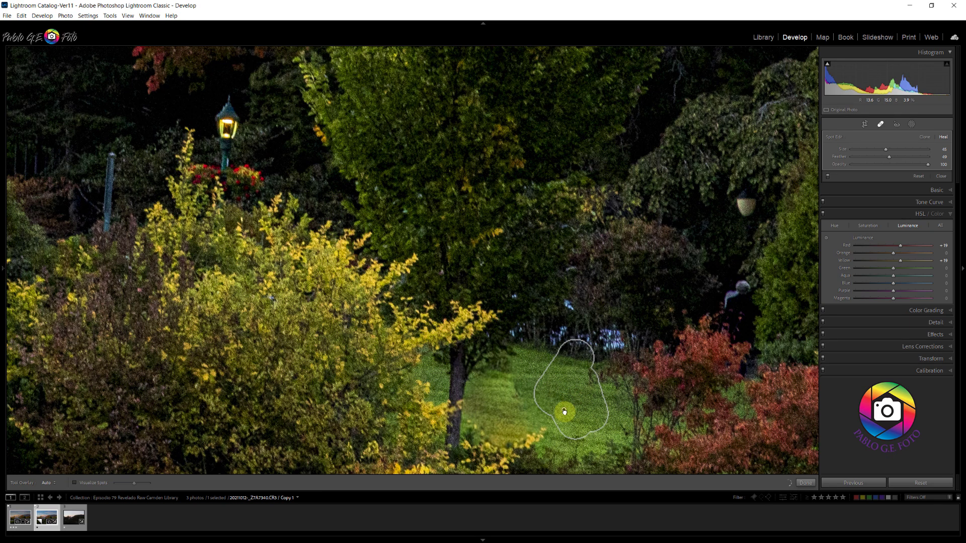
pyautogui.press('z')
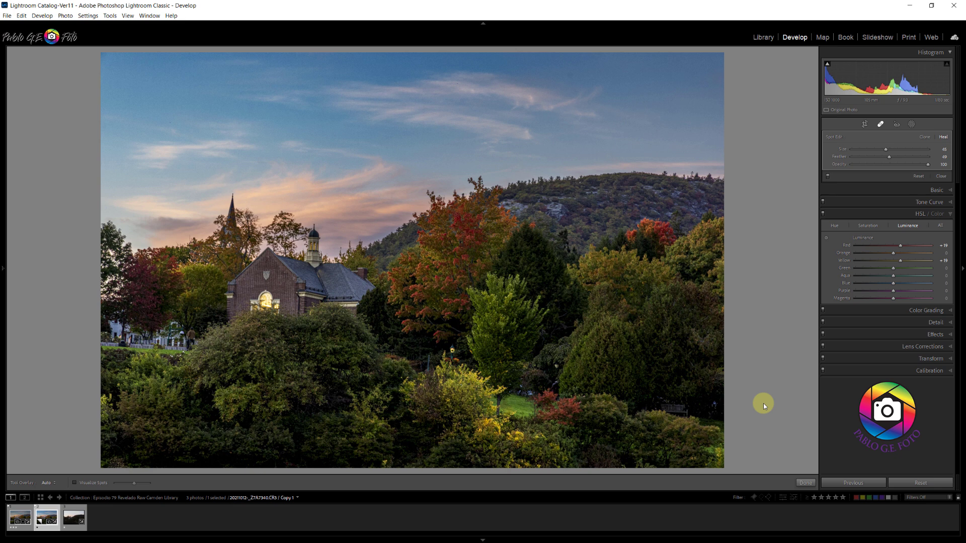
pyautogui.click(804, 483)
# Retouch the area beside the bench with a size 76 brush, sourcing it from the lit lamppost behind the yellow bush, and check the copied lamp up close.
pyautogui.click(678, 411)
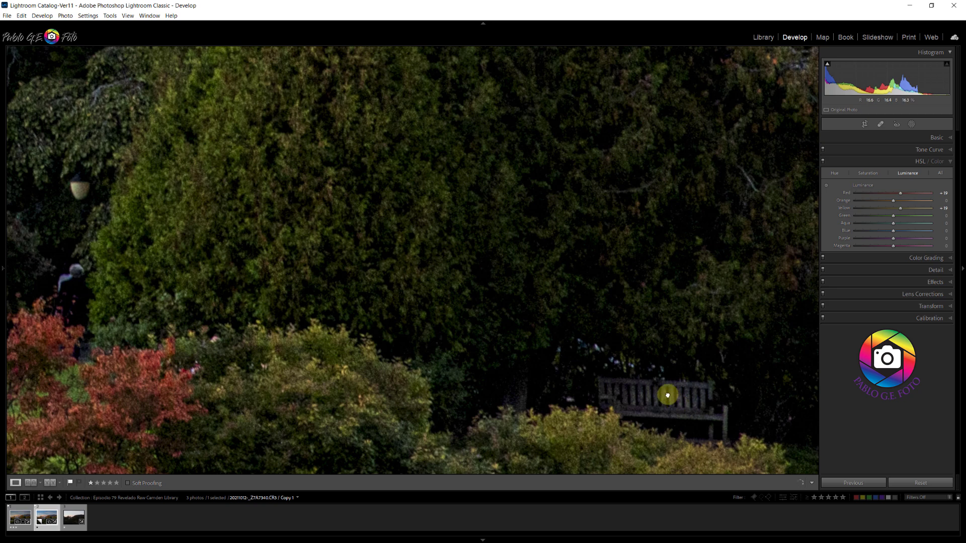
pyautogui.click(667, 395)
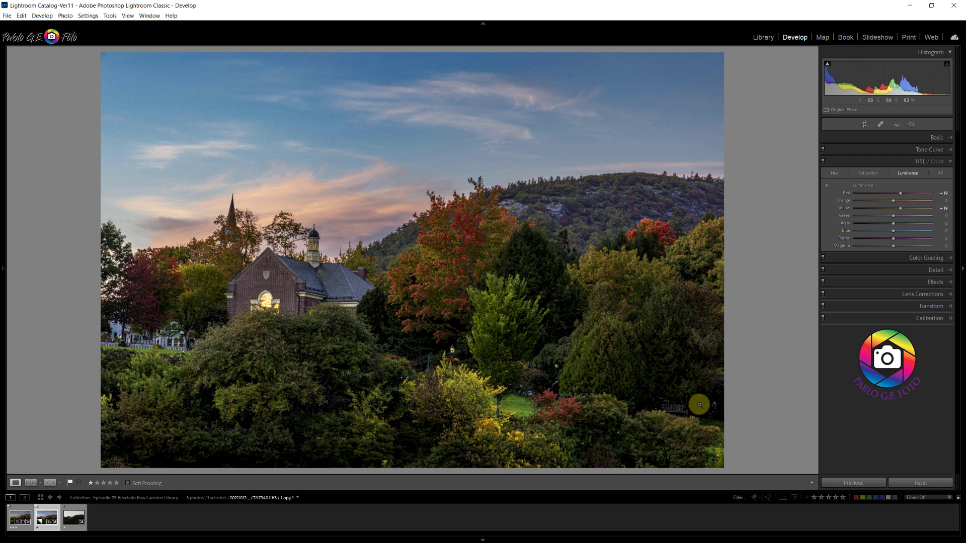
pyautogui.click(880, 125)
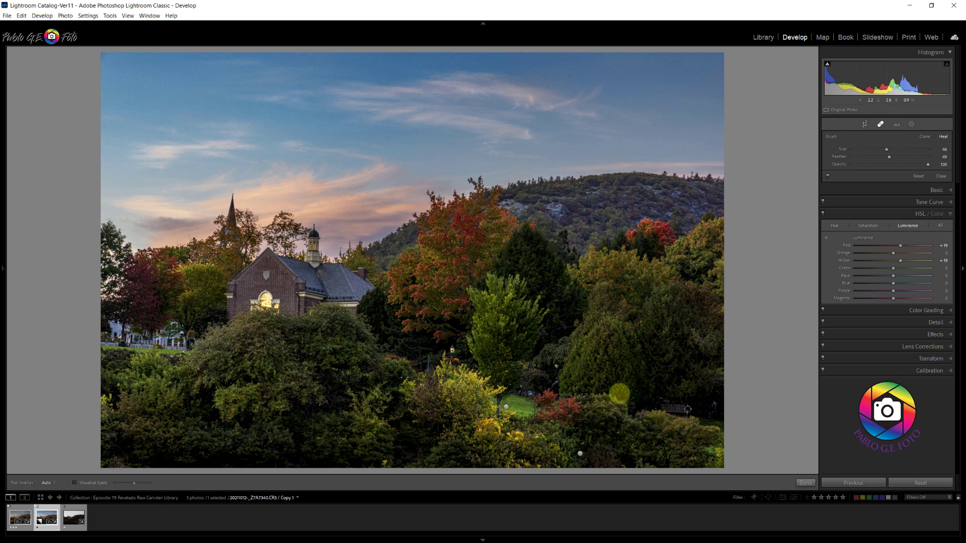
pyautogui.scroll(5, 629, 393)
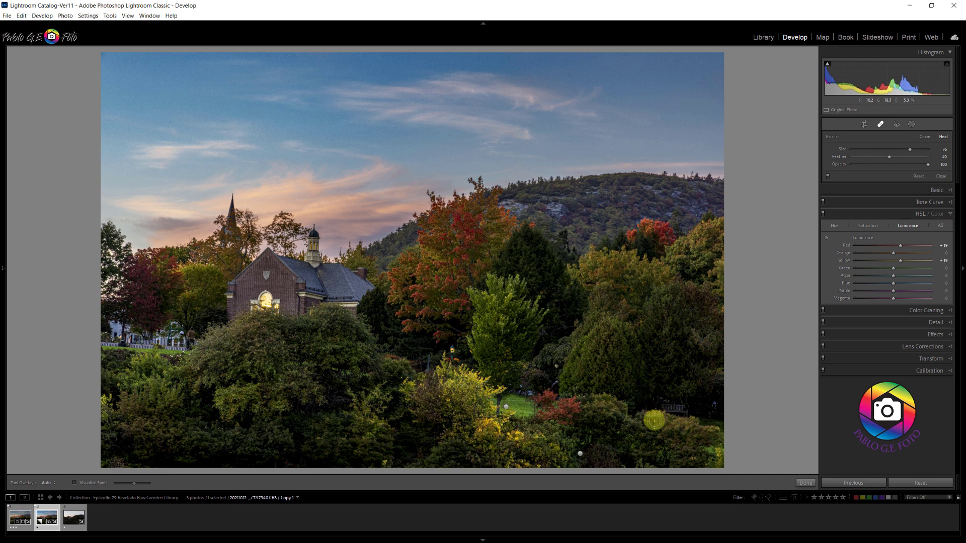
pyautogui.moveTo(652, 395); pyautogui.dragTo(650, 409)
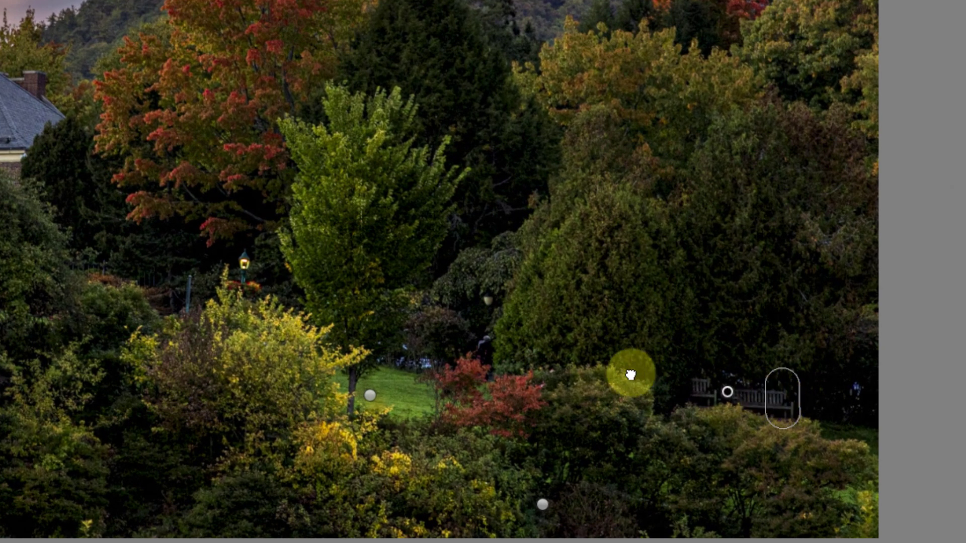
pyautogui.moveTo(631, 375); pyautogui.dragTo(240, 278)
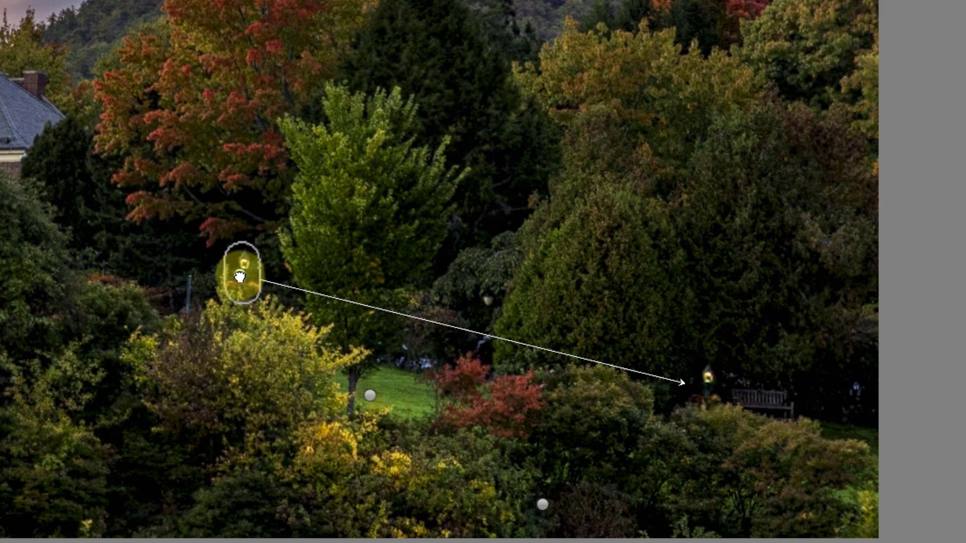
pyautogui.moveTo(240, 276); pyautogui.dragTo(248, 277)
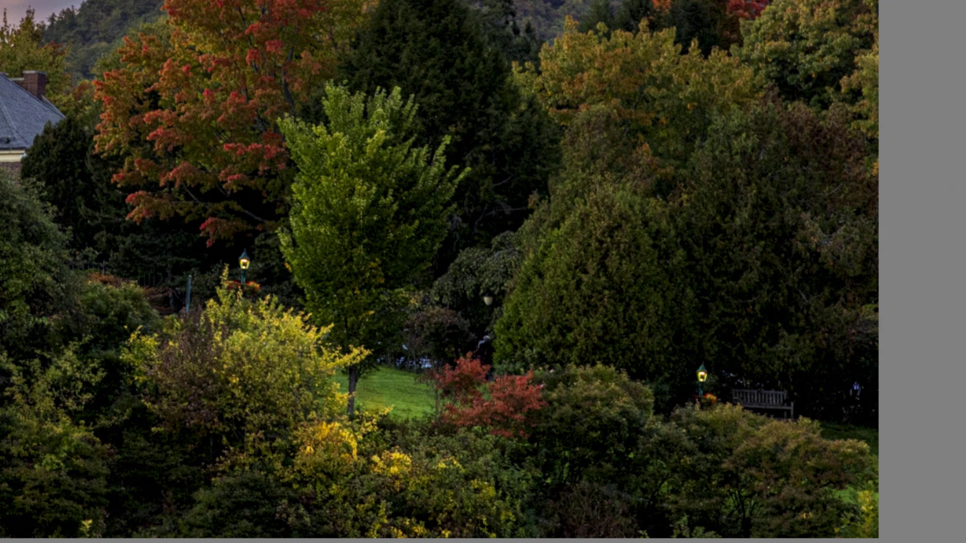
pyautogui.click(706, 414)
pyautogui.click(706, 414)
pyautogui.click(707, 413)
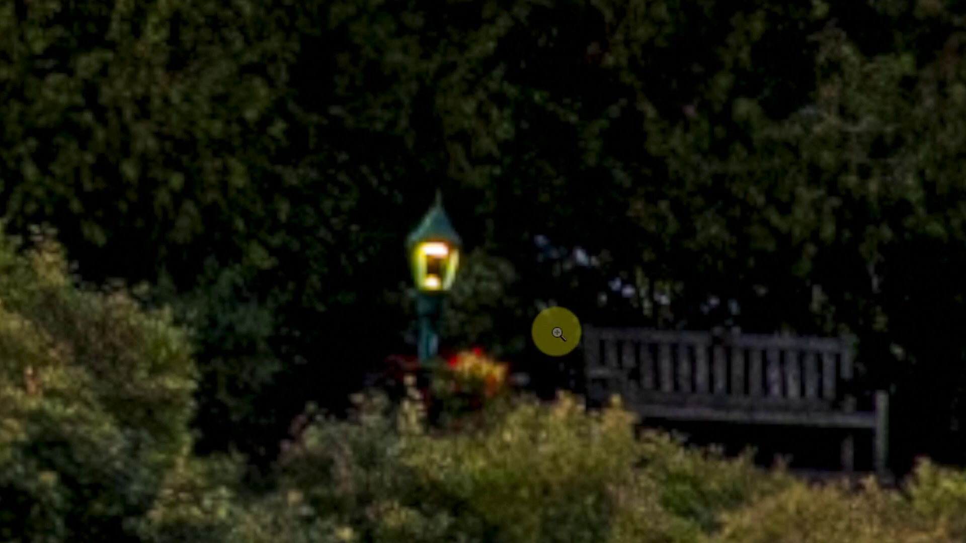
pyautogui.click(467, 387)
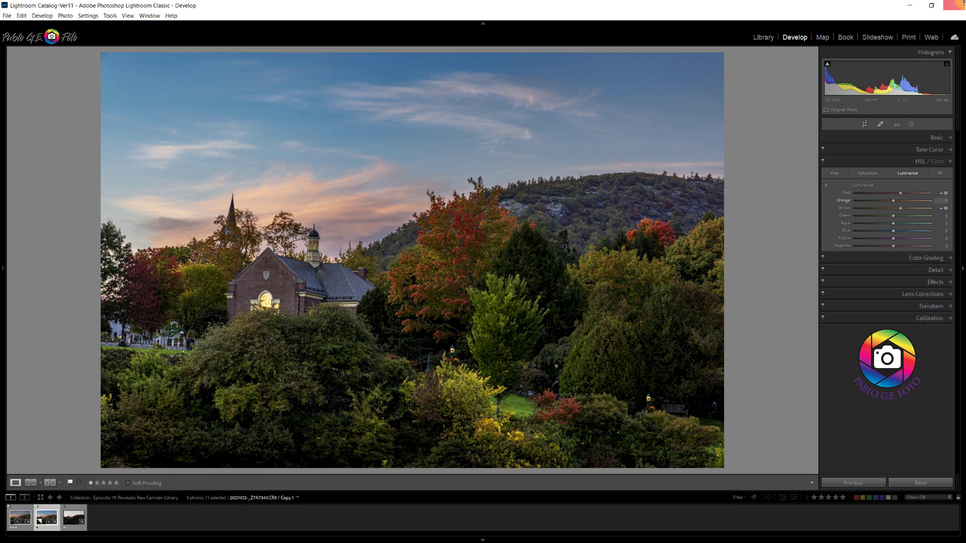
# Add a radial gradient mask around the lit lamp behind the yellow bush with Exposure 0.46 and Highlights and Temp about 12.
pyautogui.click(913, 123)
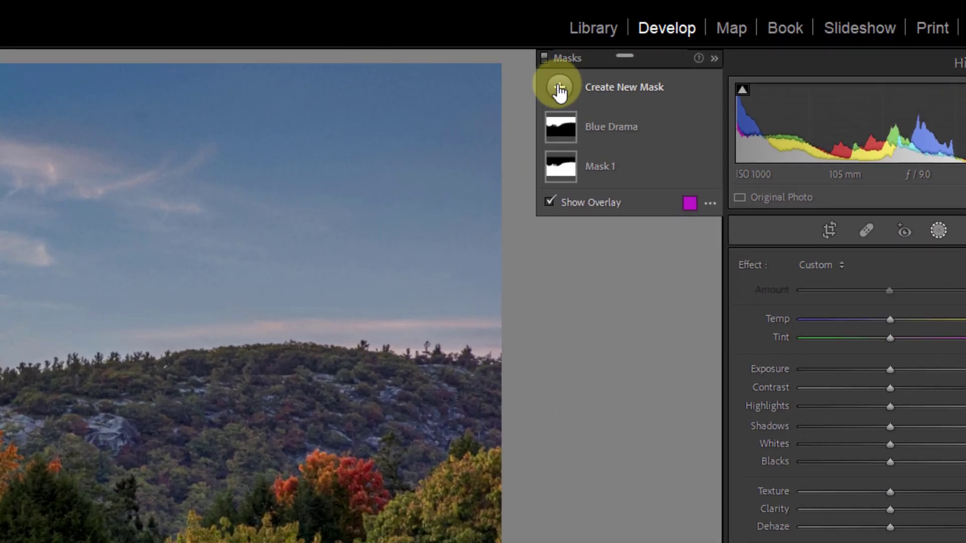
pyautogui.click(642, 76)
pyautogui.click(725, 177)
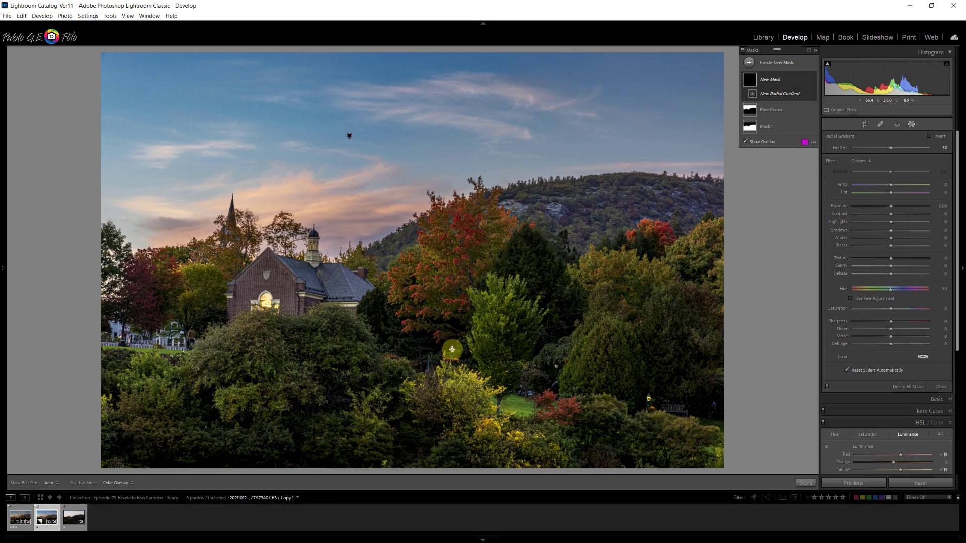
pyautogui.moveTo(452, 349); pyautogui.dragTo(510, 377)
pyautogui.moveTo(889, 205); pyautogui.dragTo(895, 221)
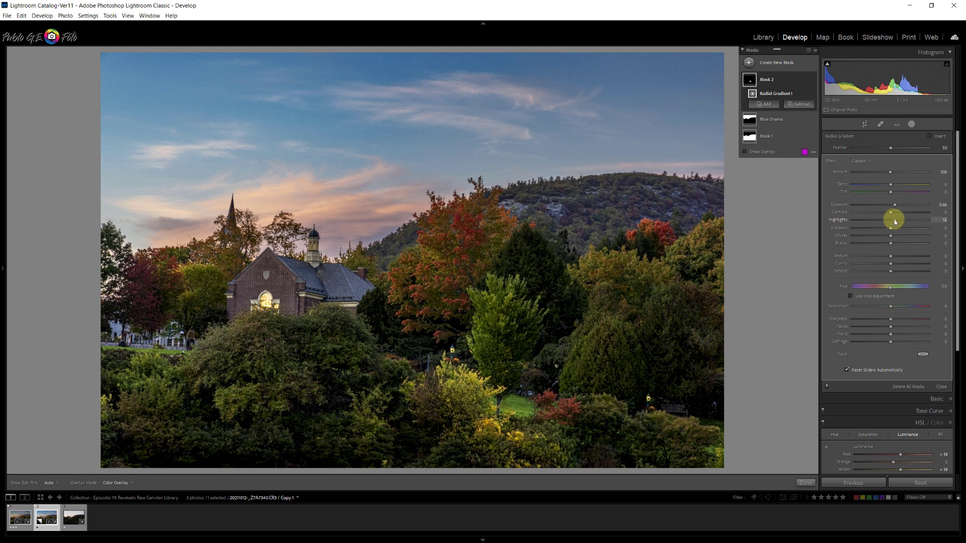
pyautogui.moveTo(890, 184); pyautogui.dragTo(896, 185)
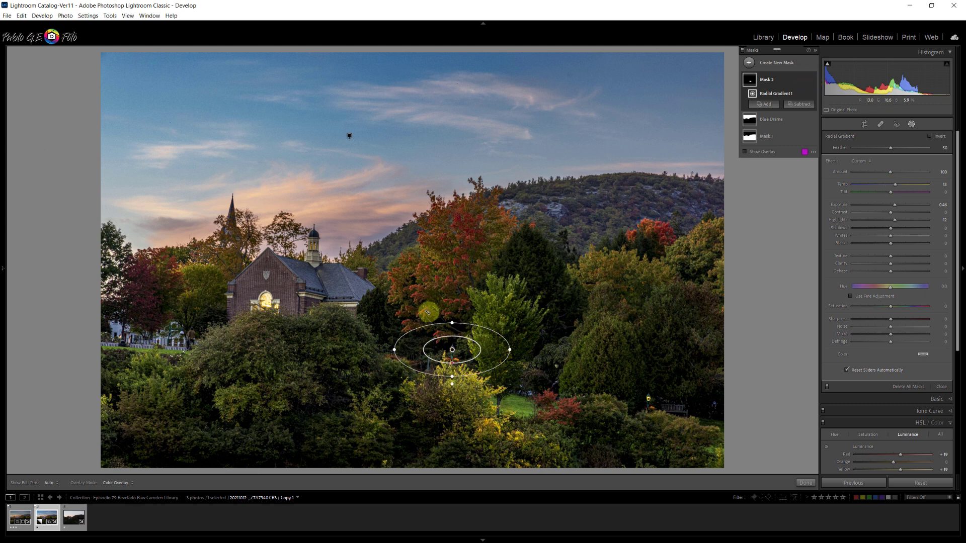
# Compare the photo with the lamp's radial gradient mask hidden and shown.
pyautogui.moveTo(813, 78)
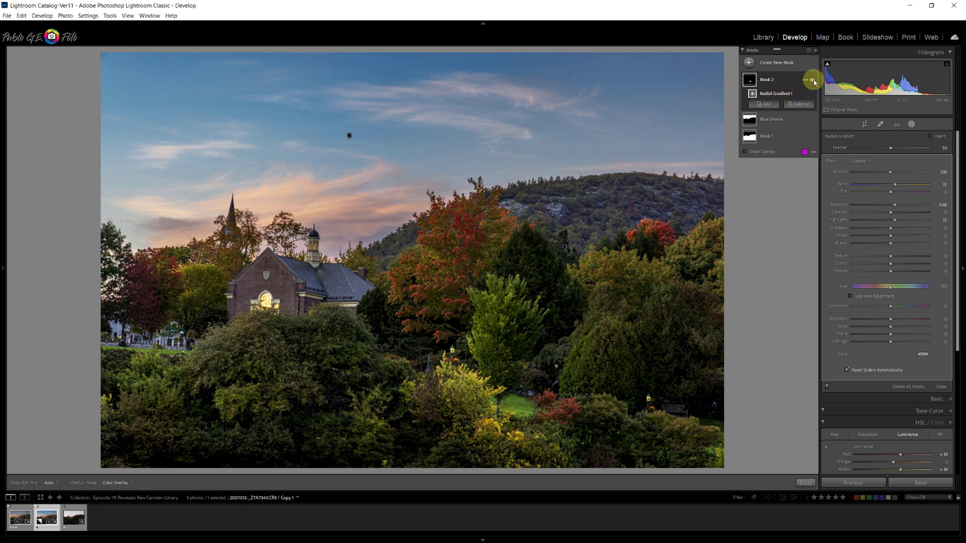
pyautogui.click(814, 80)
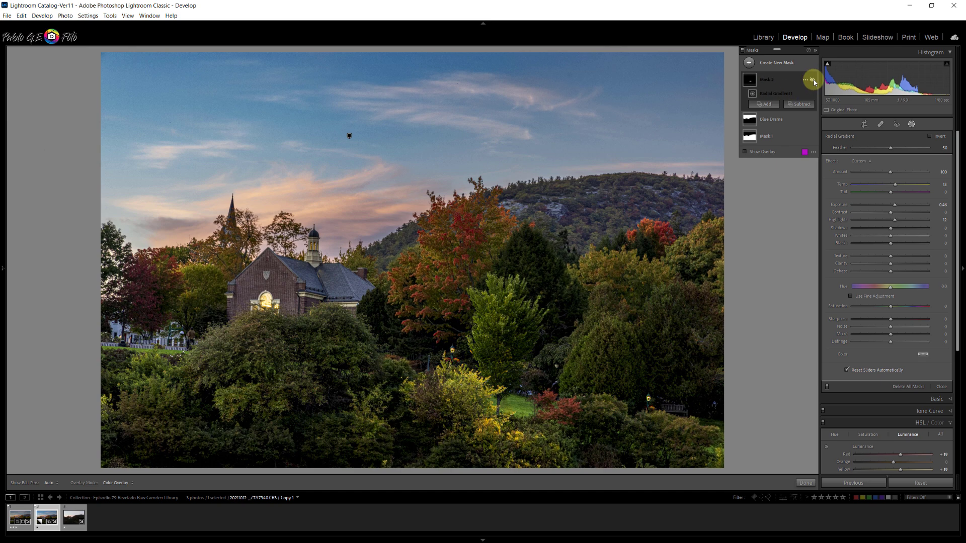
pyautogui.click(814, 80)
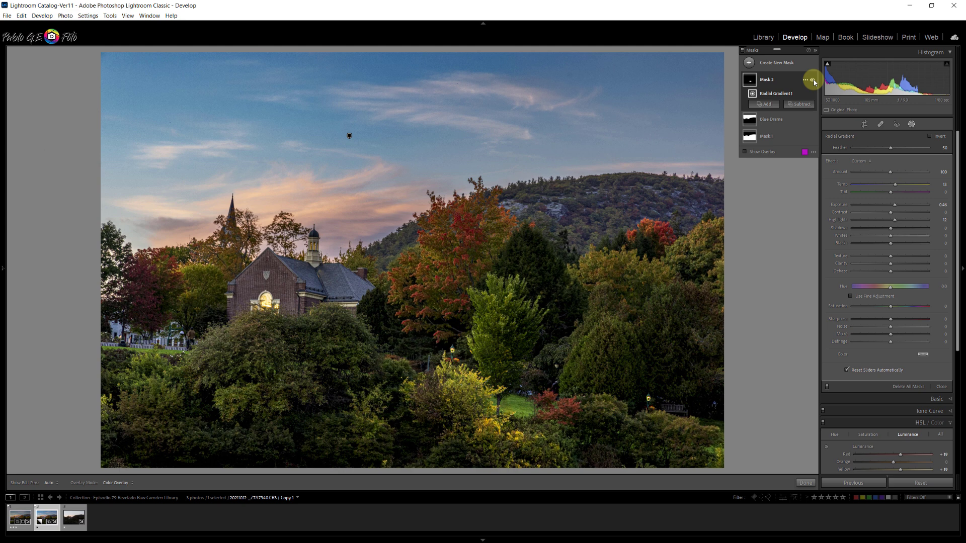
pyautogui.click(813, 80)
pyautogui.click(813, 80)
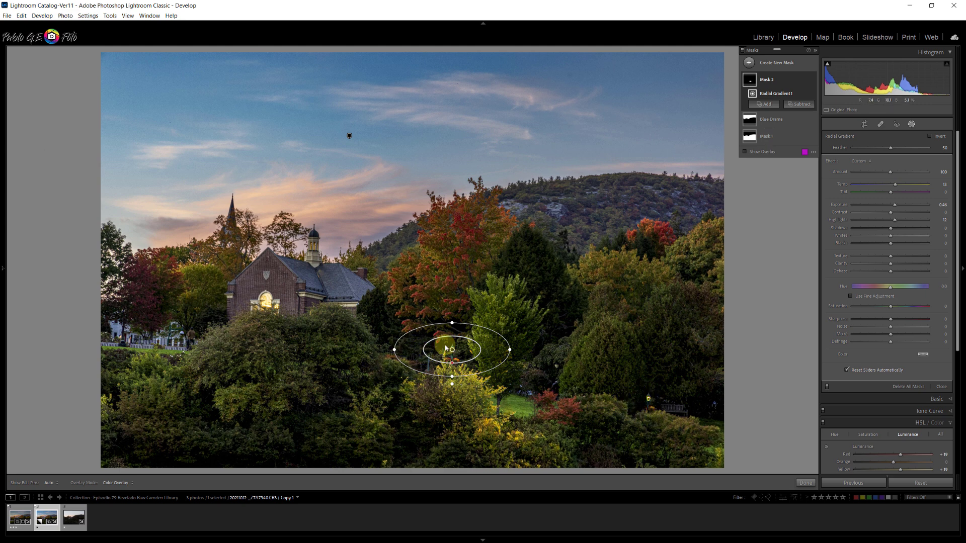
# Duplicate the lamp's radial gradient within the same mask, move the copy onto the lamp beside the bench and close masking.
pyautogui.moveTo(452, 350)
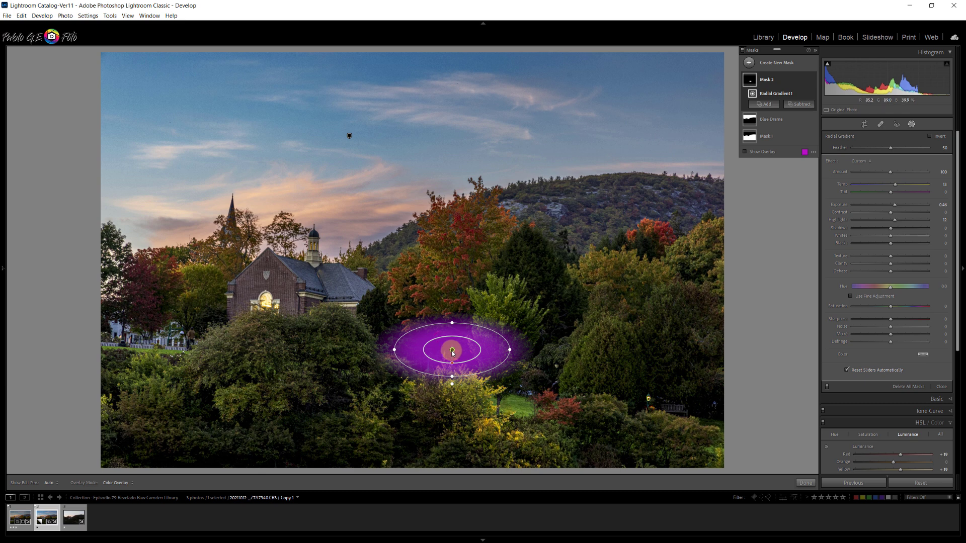
pyautogui.rightClick(451, 351)
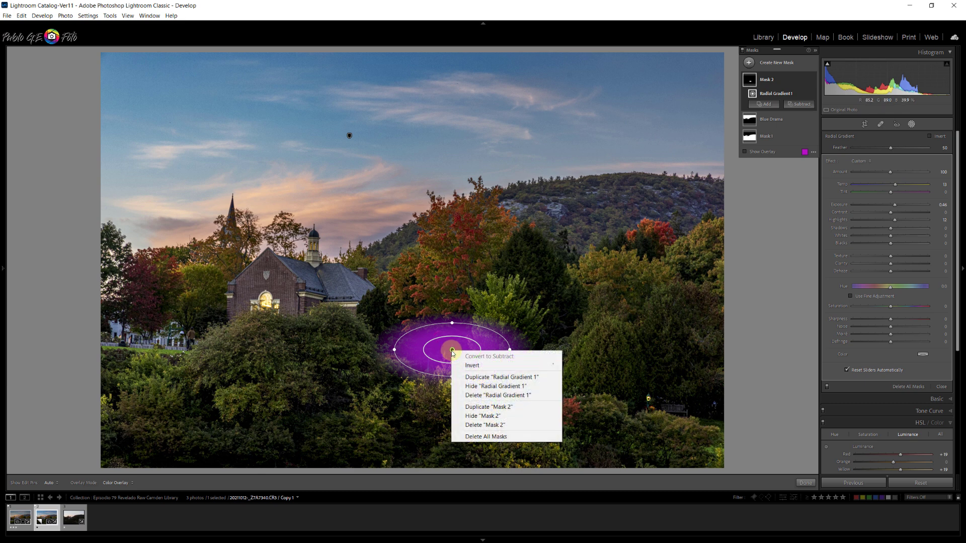
pyautogui.click(475, 377)
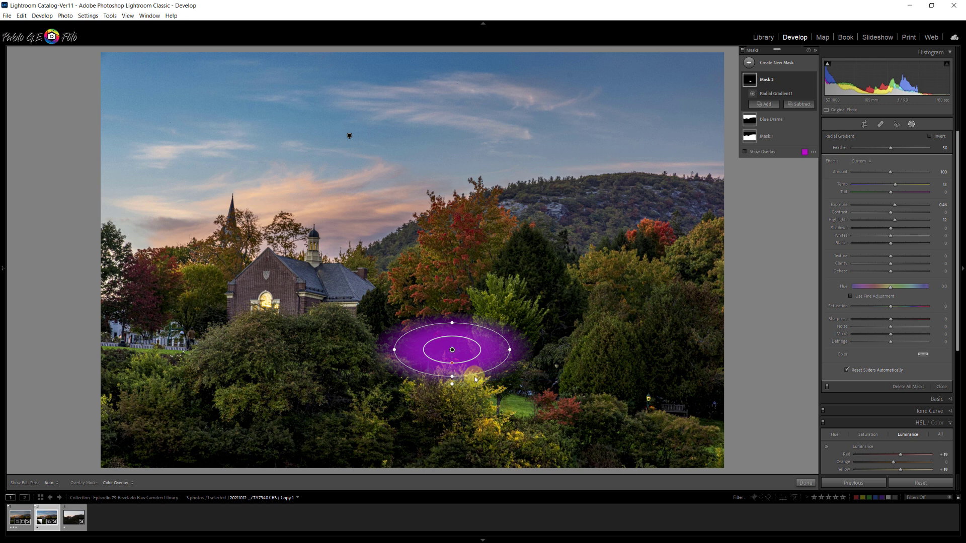
pyautogui.moveTo(452, 349); pyautogui.dragTo(652, 399)
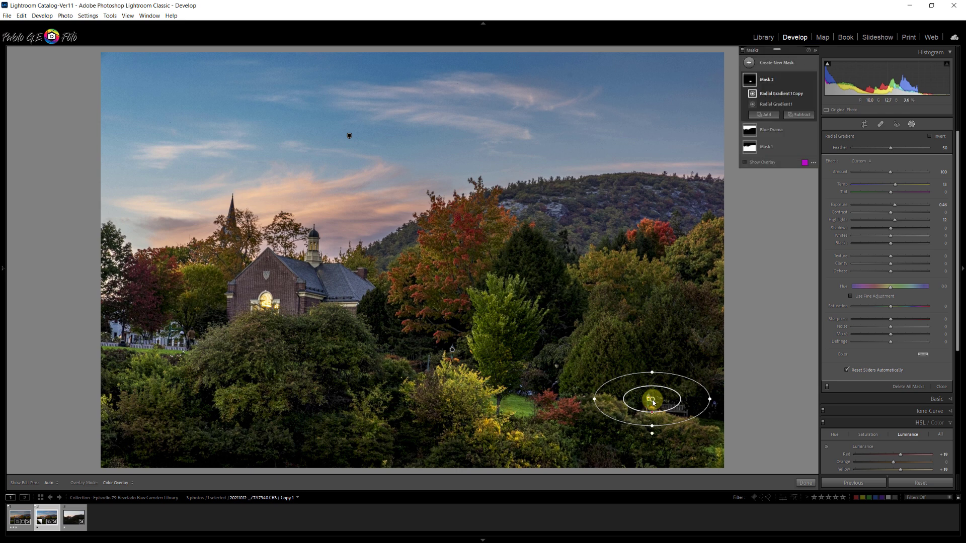
pyautogui.click(805, 483)
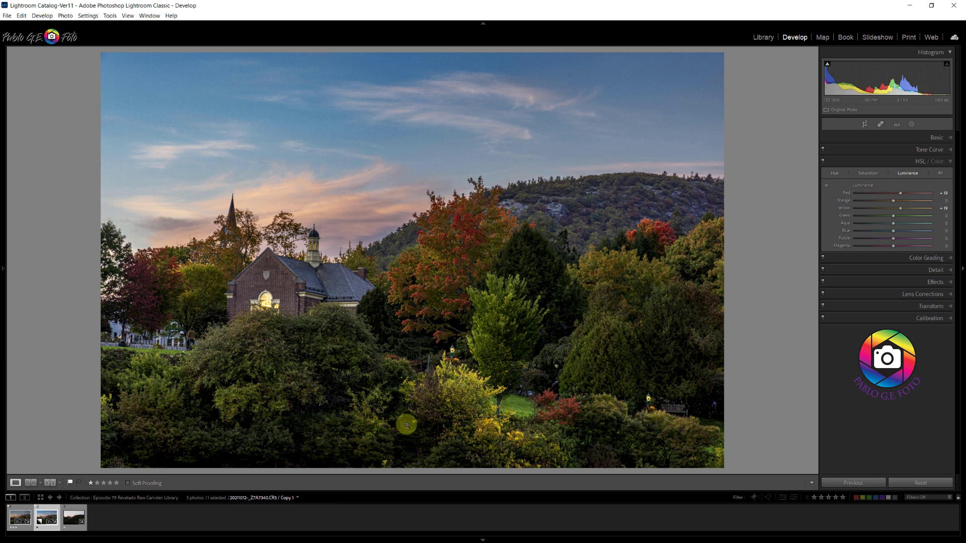
# Compare the edited photo with its unedited state and view the earlier developed version of the library photo.
pyautogui.press('\\')
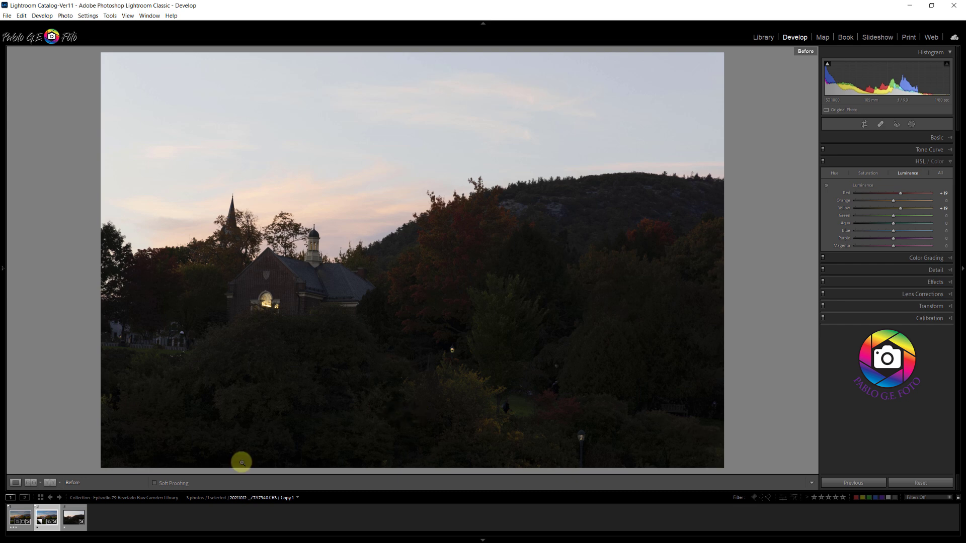
pyautogui.click(20, 516)
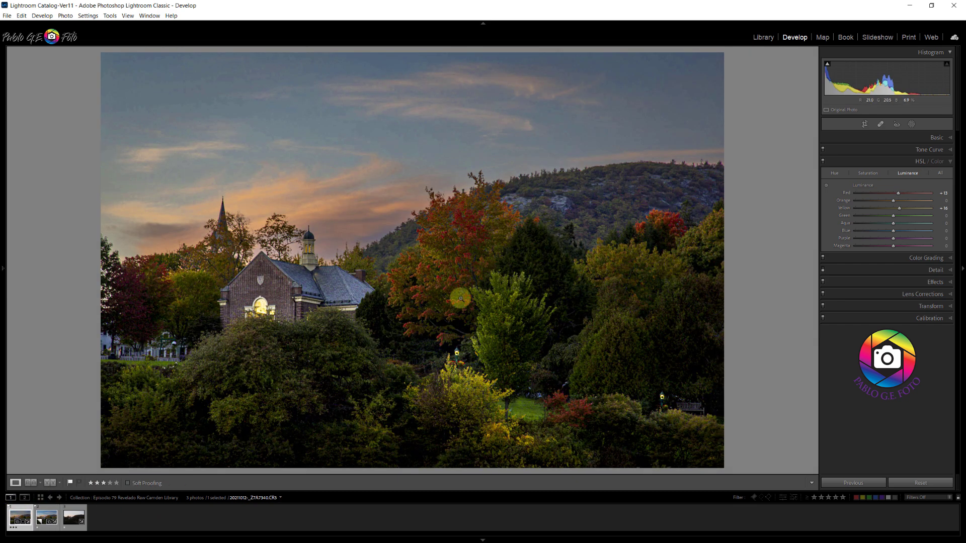